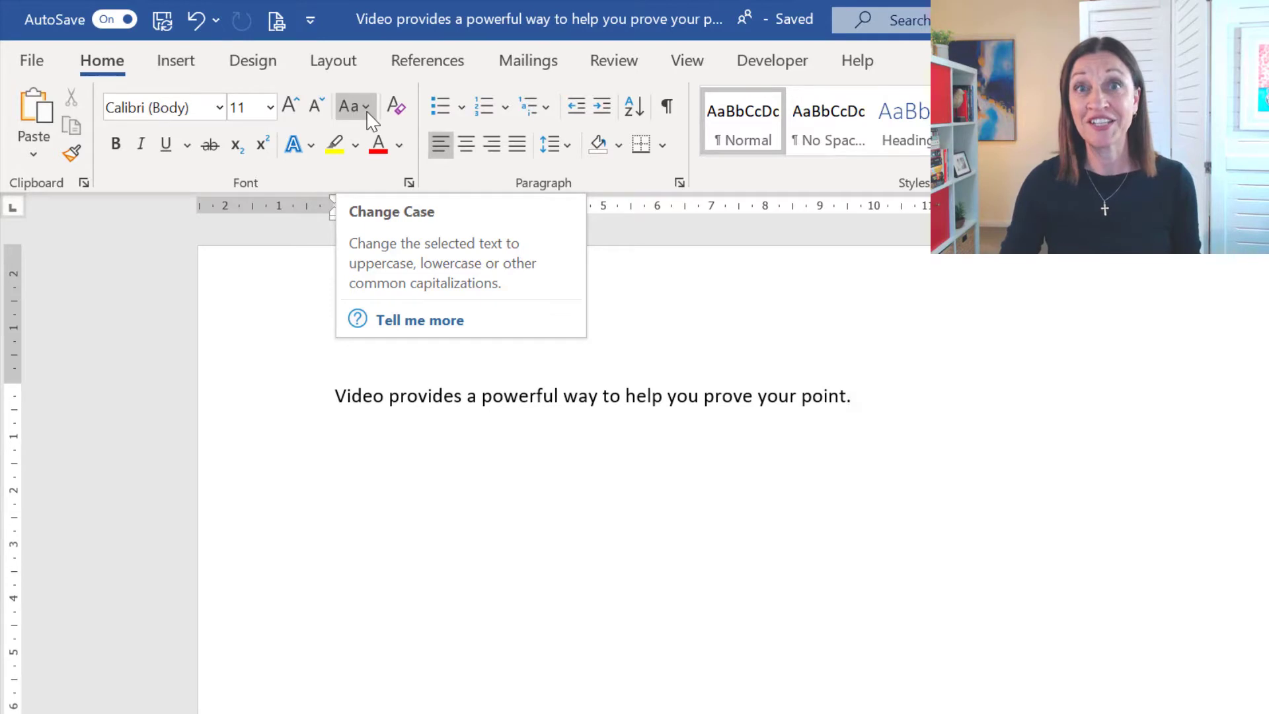
Change the case of the whole sentence about video, trying UPPERCASE and settling on lowercase
{"action": "left_click", "coordinate": [365, 108]}
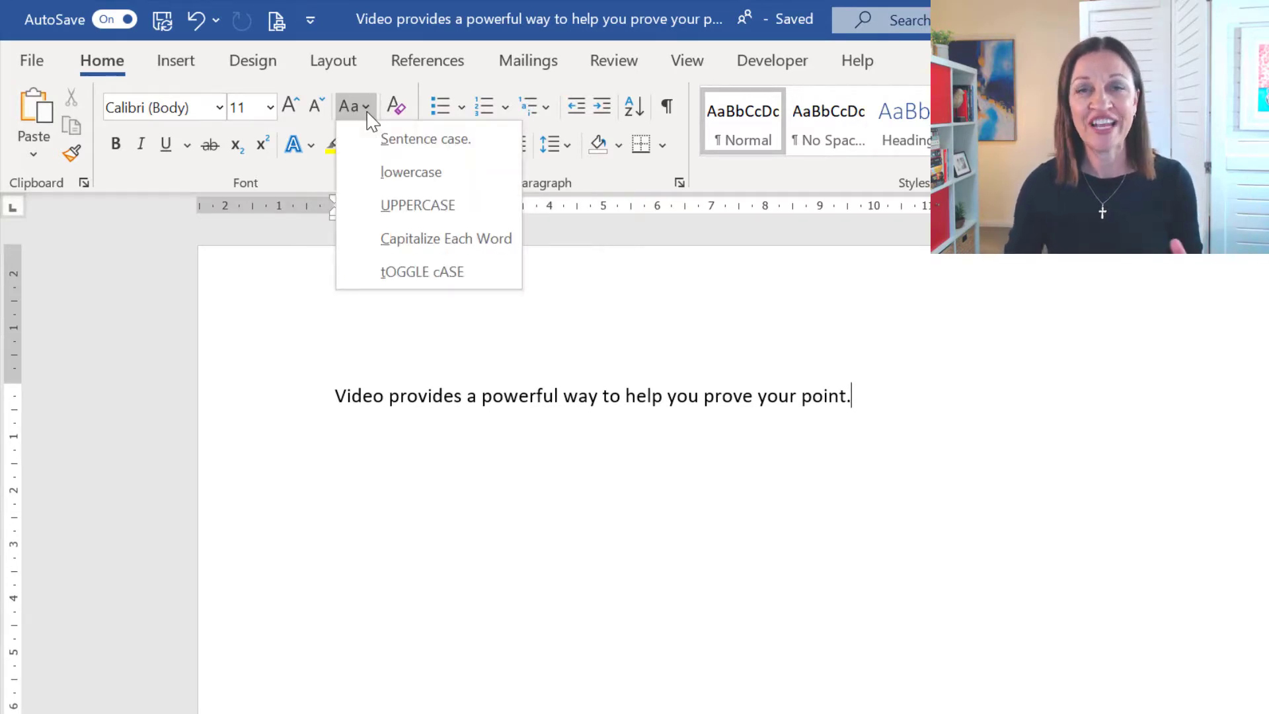
{"action": "left_click", "coordinate": [283, 419]}
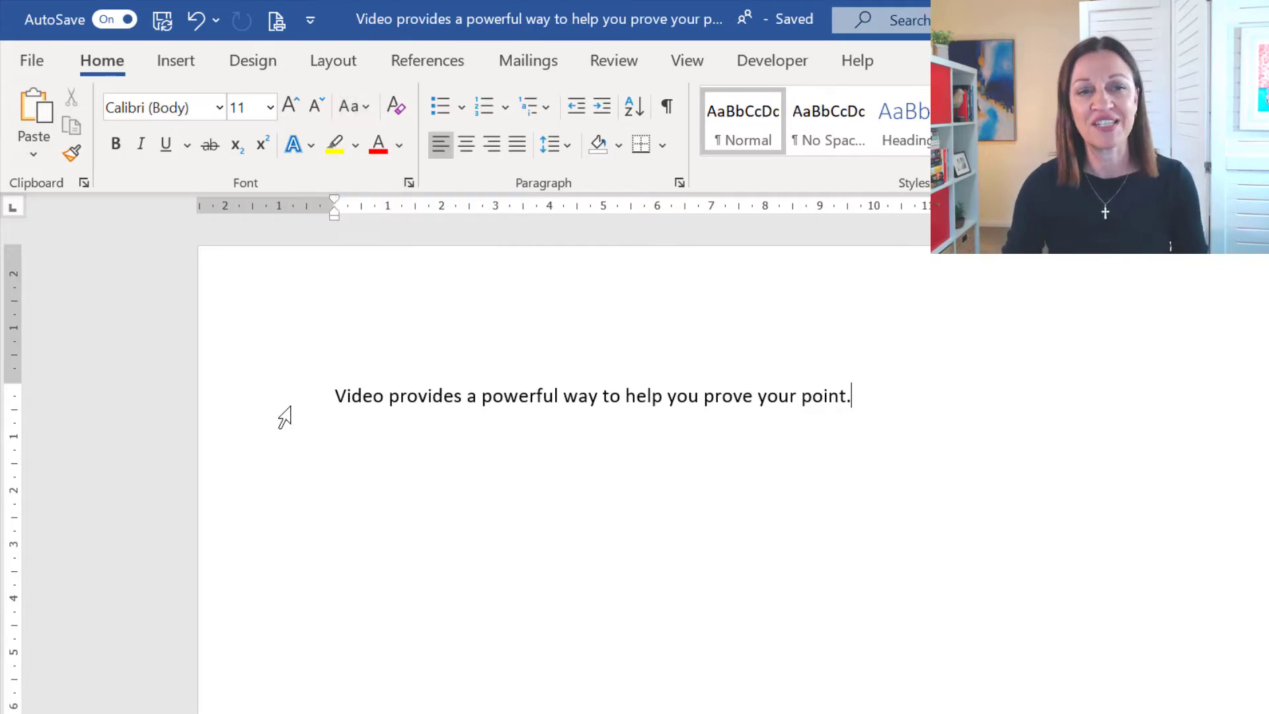
{"action": "left_click", "coordinate": [300, 410]}
{"action": "left_click", "coordinate": [364, 105]}
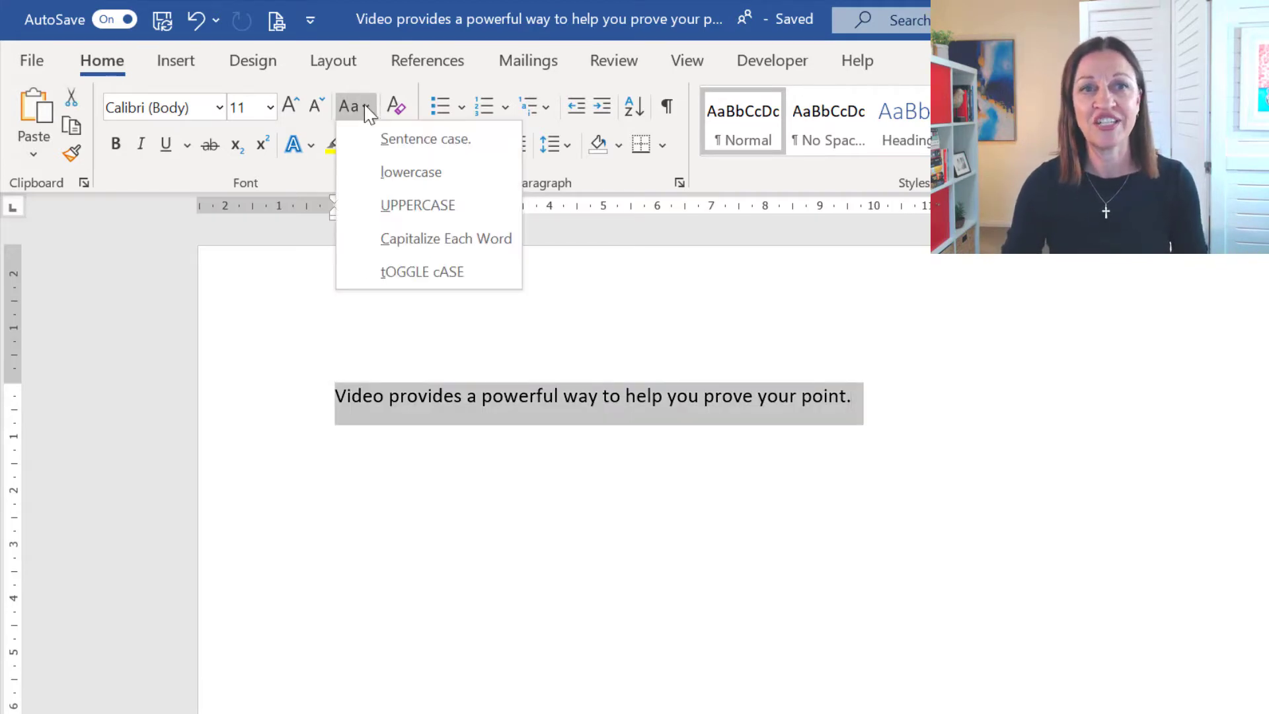
{"action": "left_click", "coordinate": [391, 200]}
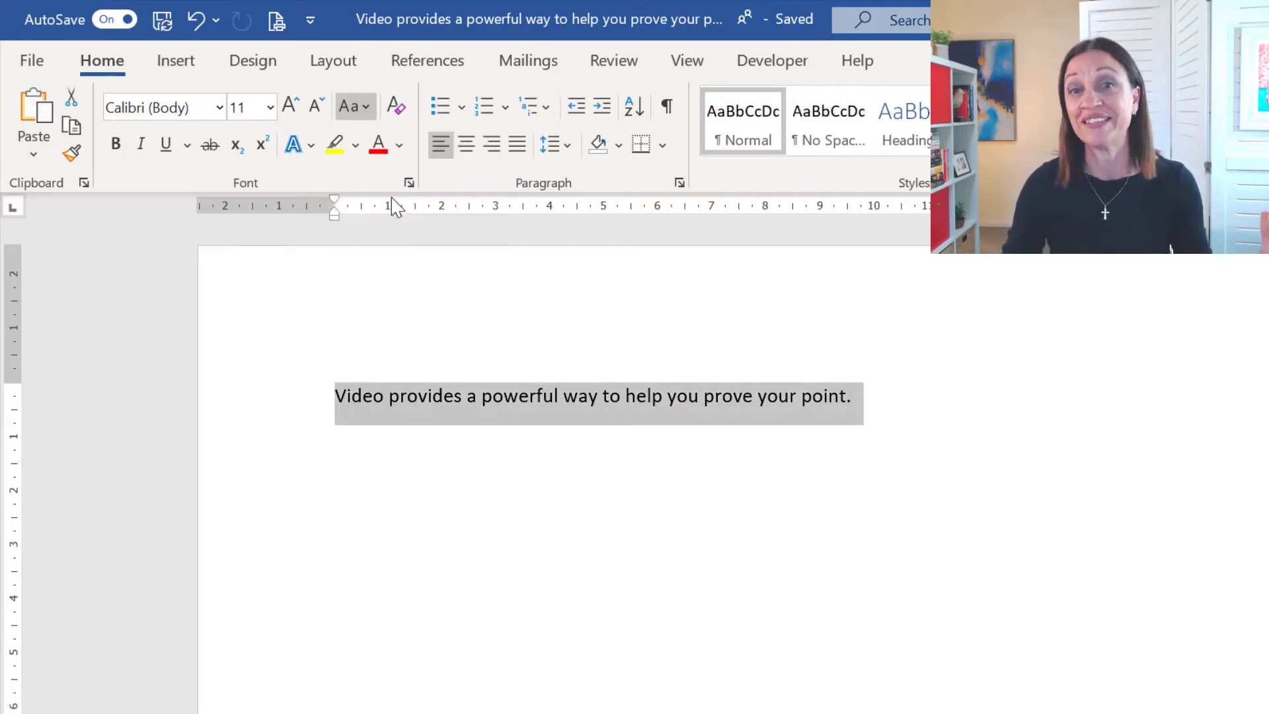
{"action": "left_click", "coordinate": [361, 108]}
{"action": "left_click", "coordinate": [378, 173]}
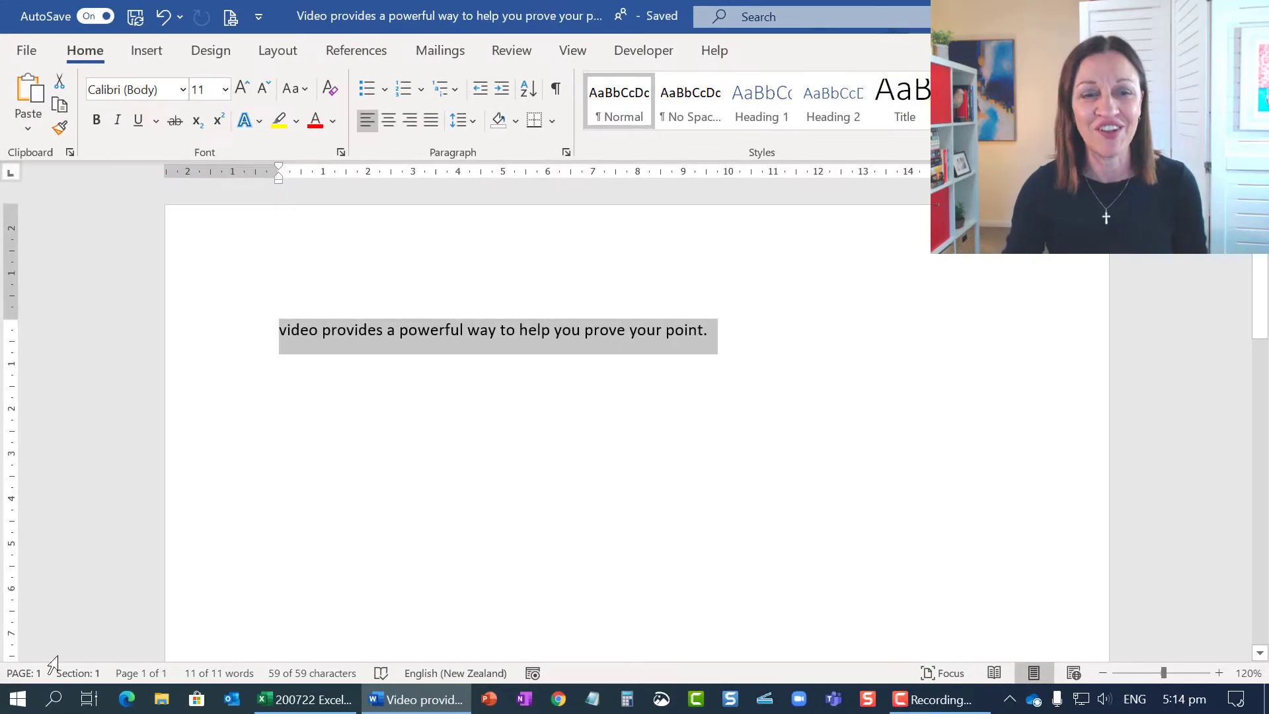
Switch to the Excel contacts workbook, retype the first two surnames in D4 and D5, and accept the Flash Fill suggestions below
{"action": "left_click", "coordinate": [337, 699]}
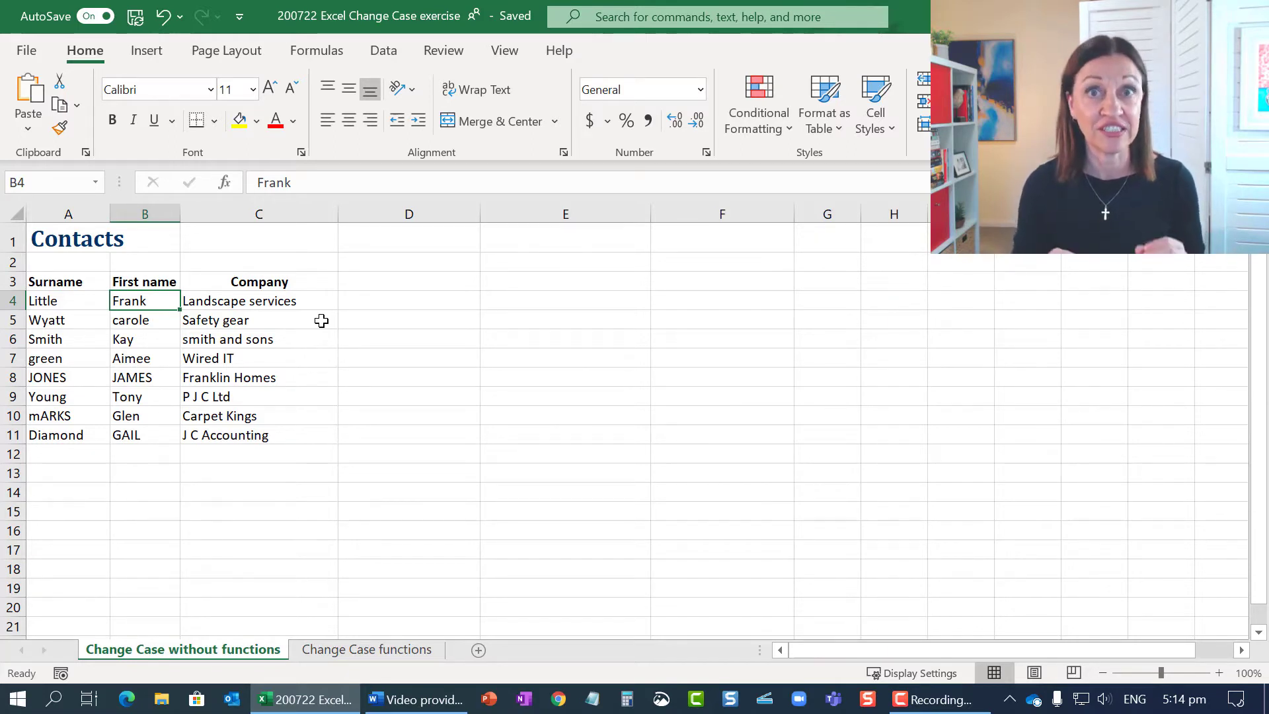
{"action": "left_click", "coordinate": [351, 306]}
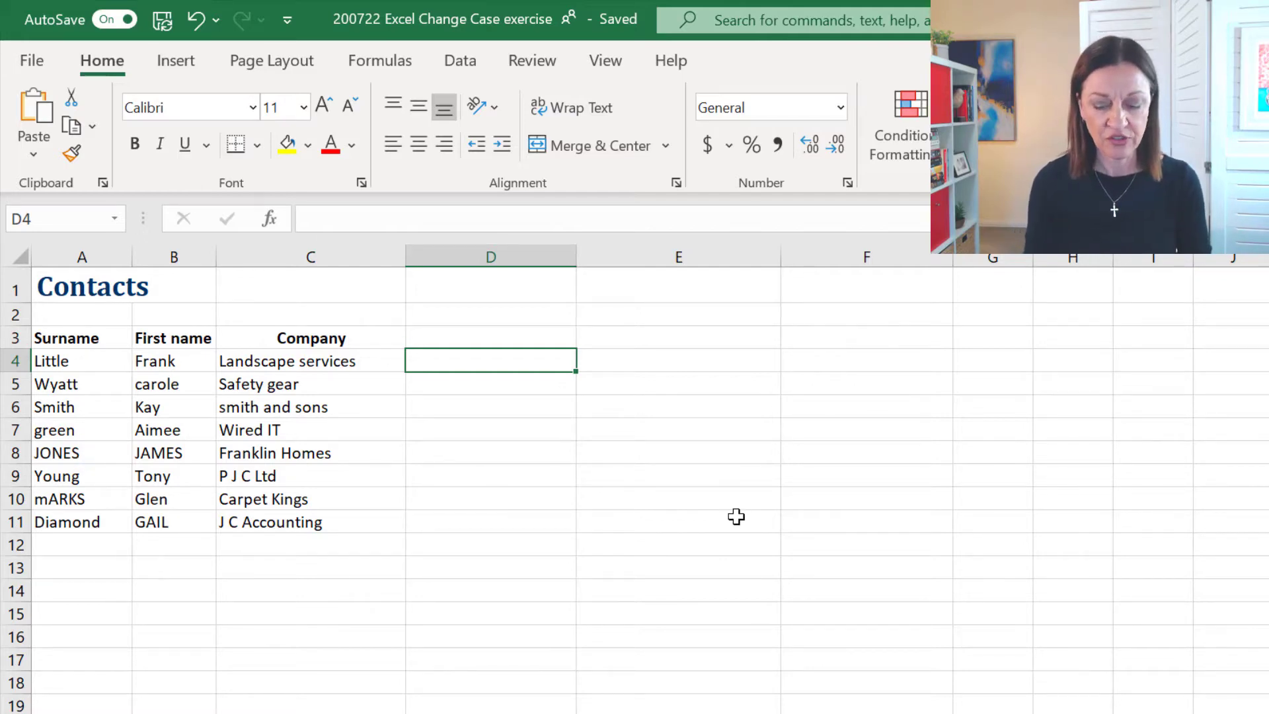
{"action": "type", "text": "Lirt"}
{"action": "key", "text": "BackSpace"}
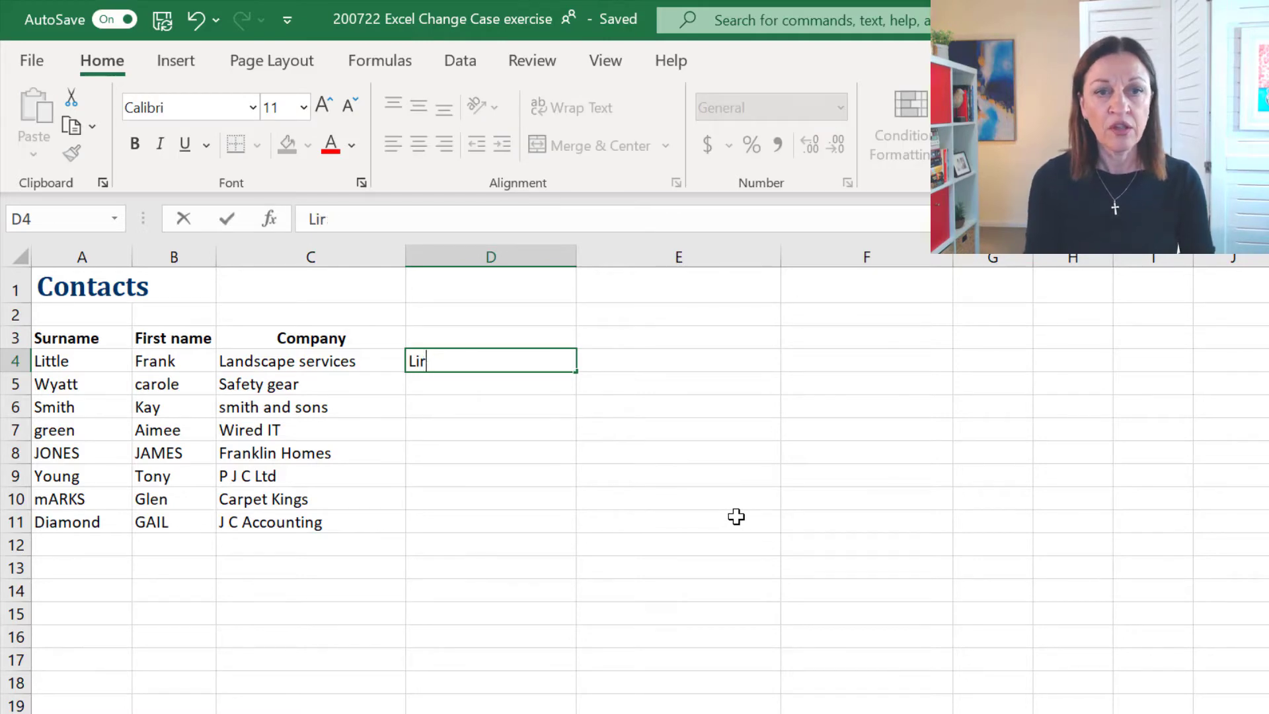
{"action": "key", "text": "BackSpace"}
{"action": "key", "text": "BackSpace"}
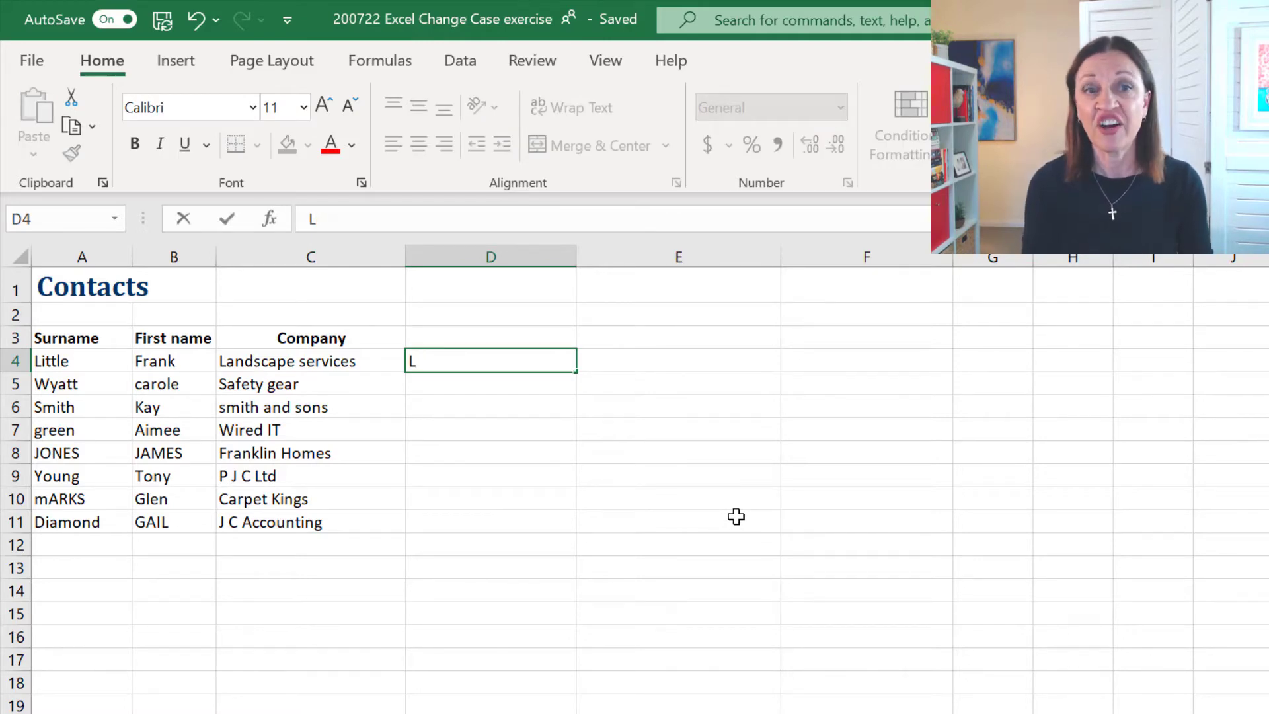
{"action": "type", "text": "ittle"}
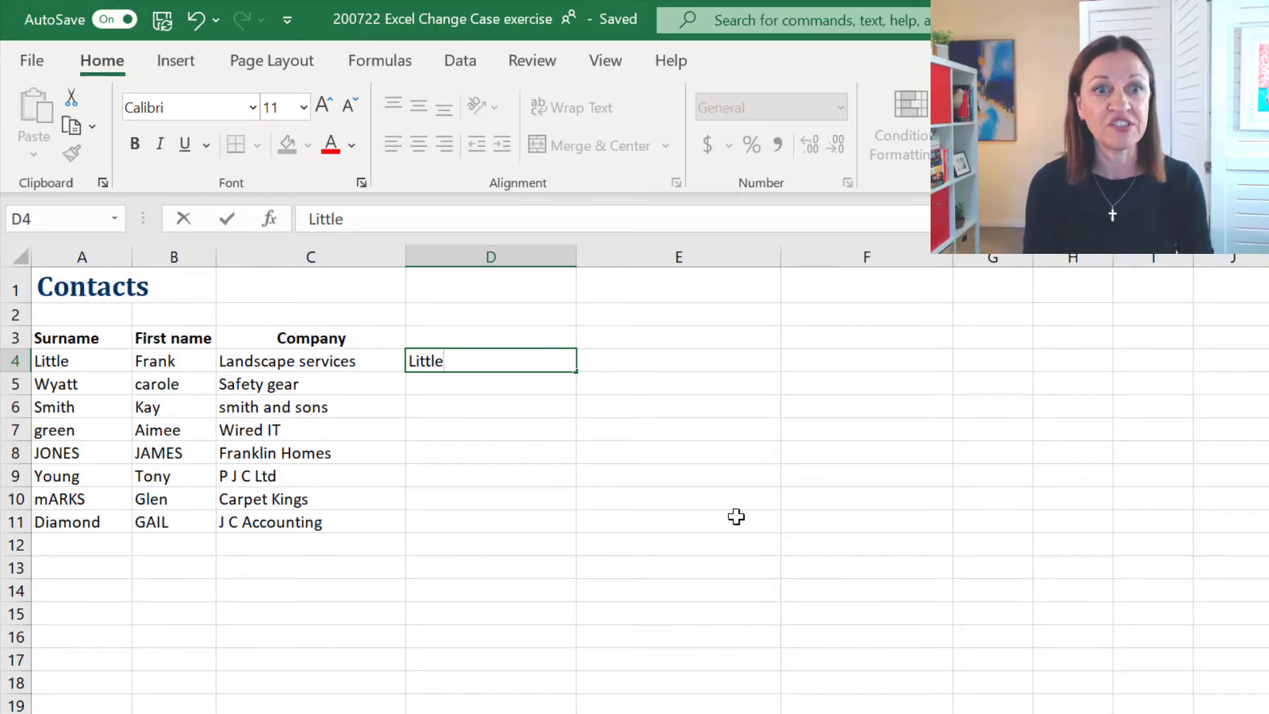
{"action": "key", "text": "Return"}
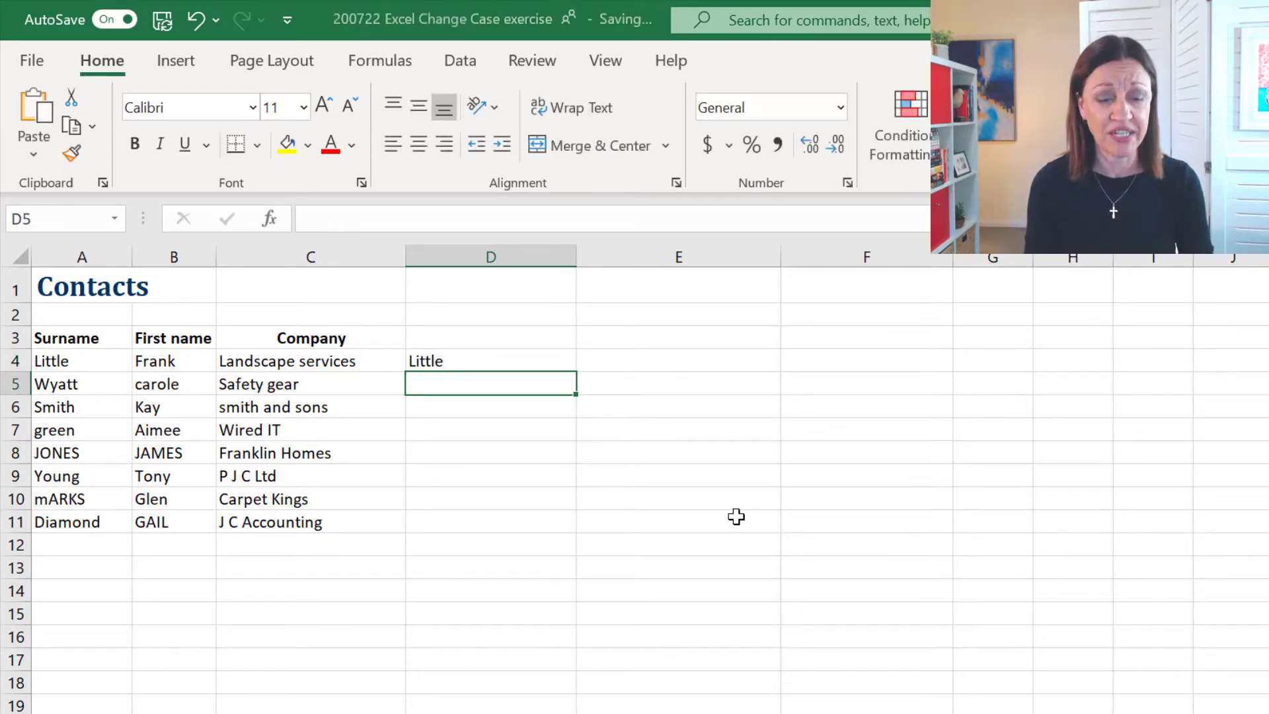
{"action": "type", "text": "Wyatt"}
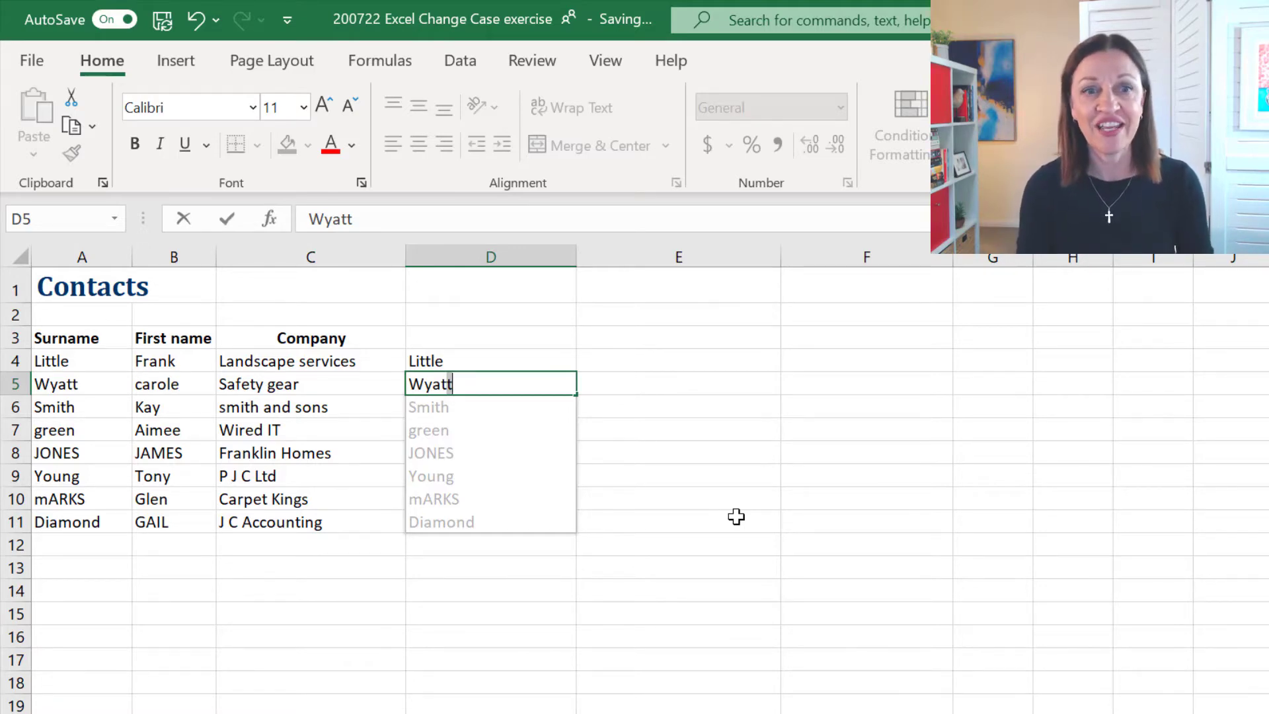
{"action": "key", "text": "Return"}
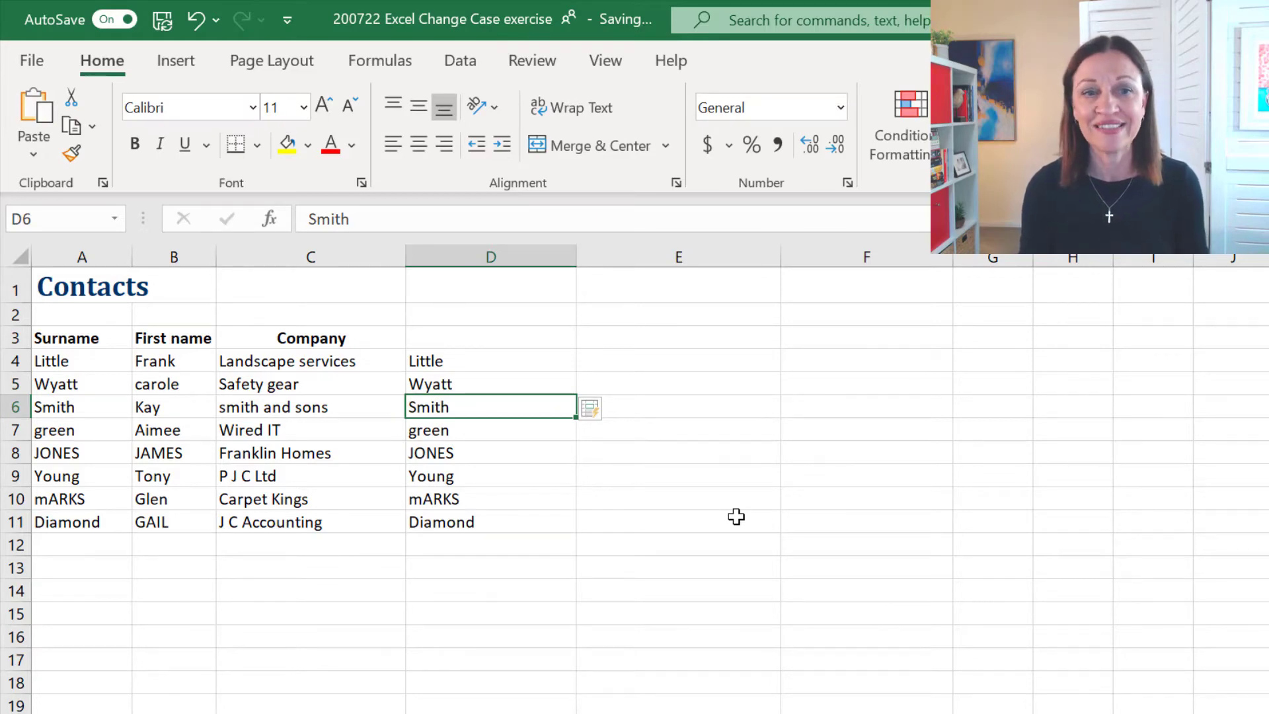
Retype the surname in D7 with a capital first letter so Flash Fill corrects the case of the remaining surnames
{"action": "key", "text": "Down"}
{"action": "type", "text": "Grr"}
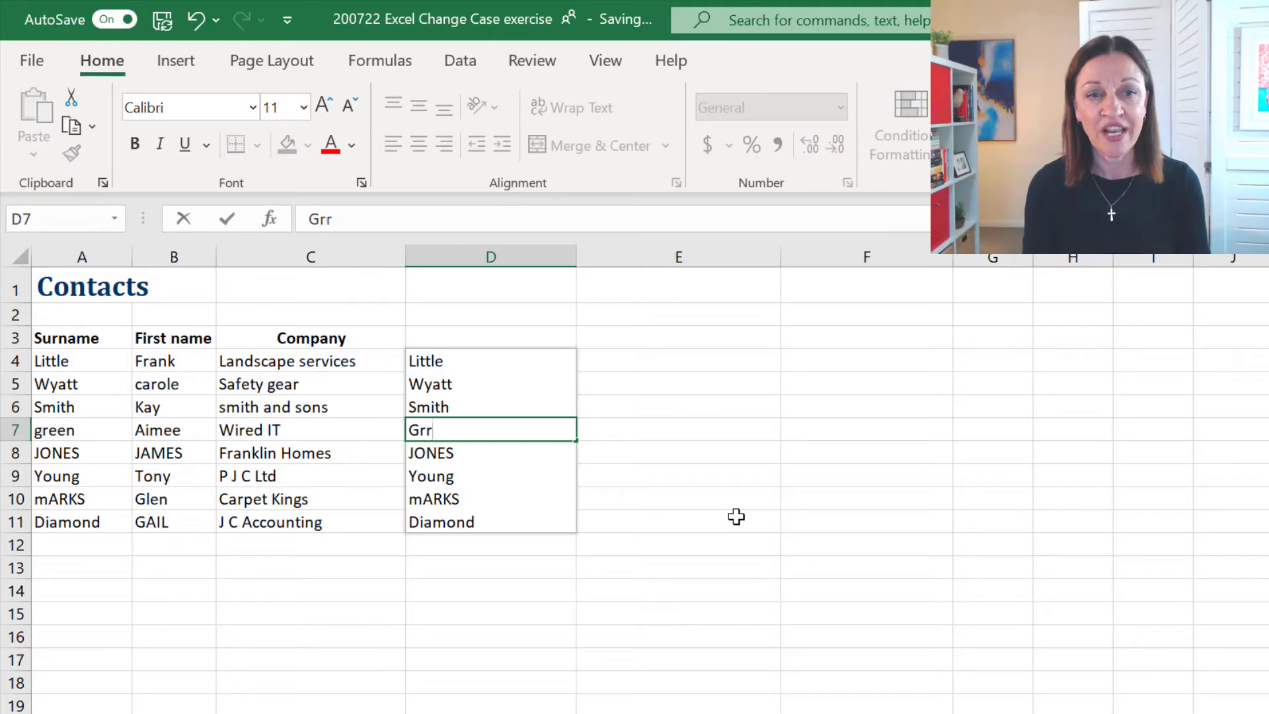
{"action": "key", "text": "BackSpace"}
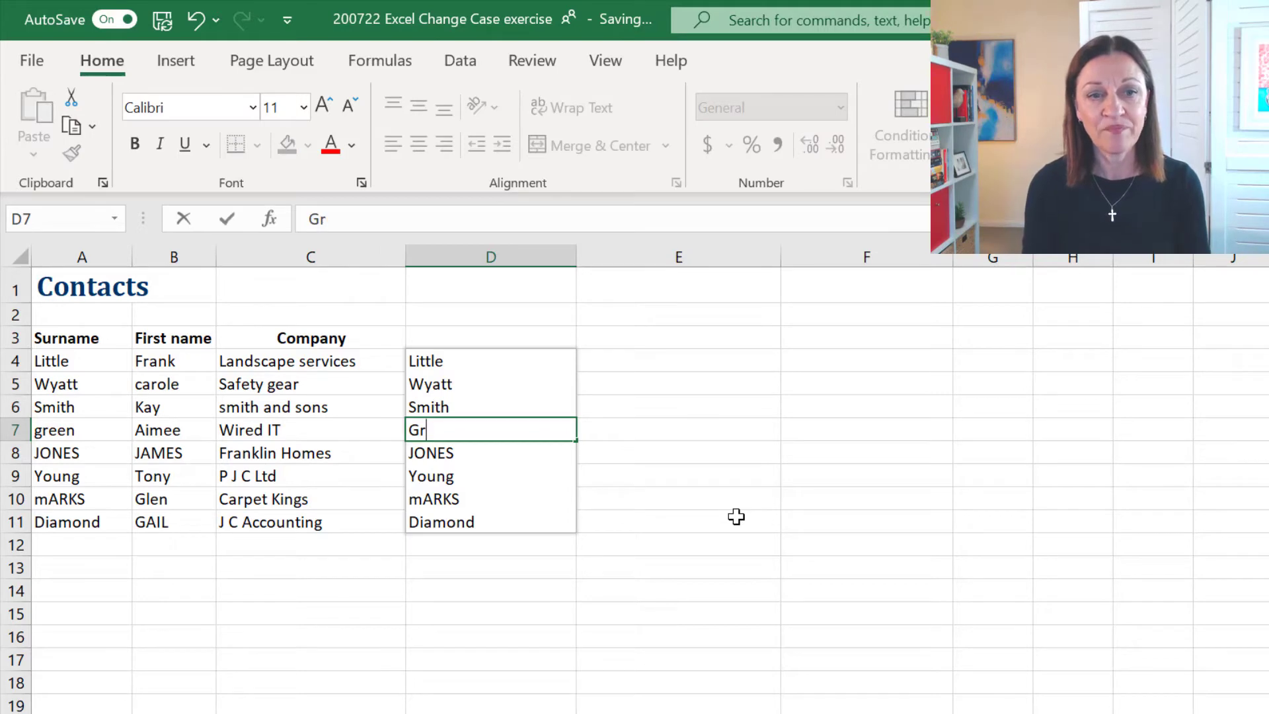
{"action": "type", "text": "een"}
{"action": "key", "text": "Return"}
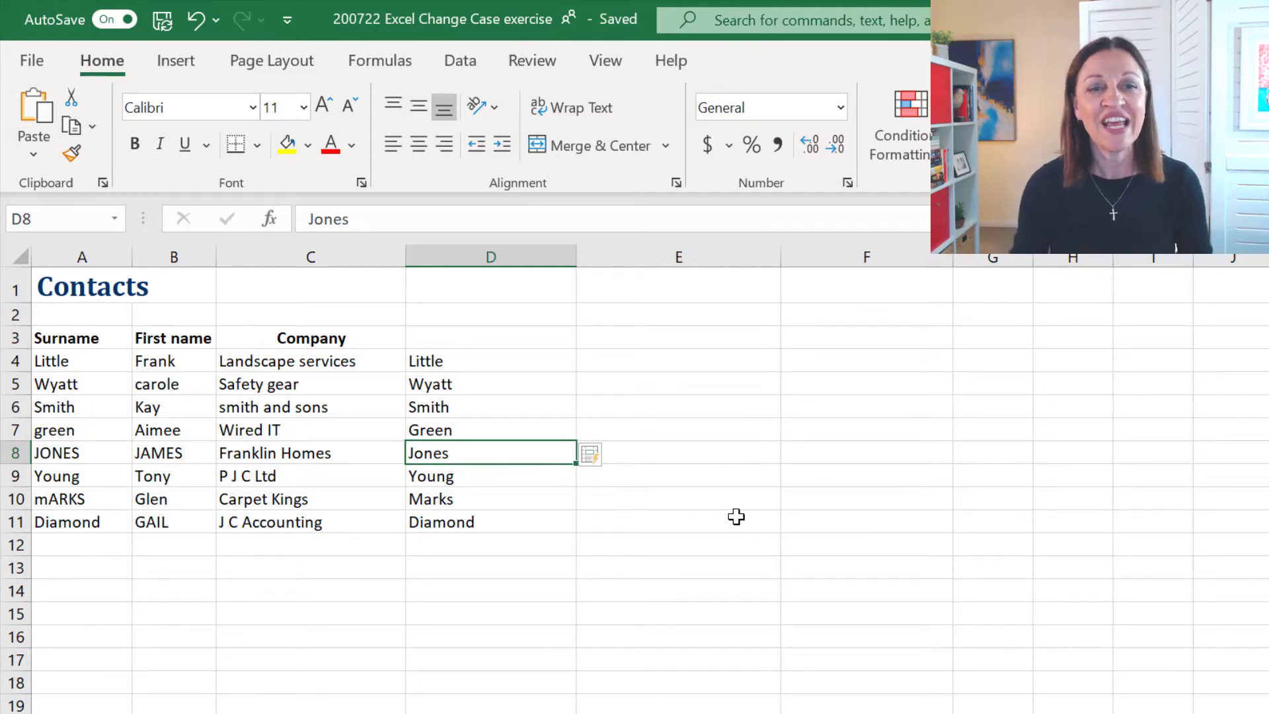
Enter the first two contacts' first names in E4 and E5 with initial capitals and accept the Flash Fill suggestions
{"action": "left_click", "coordinate": [698, 365]}
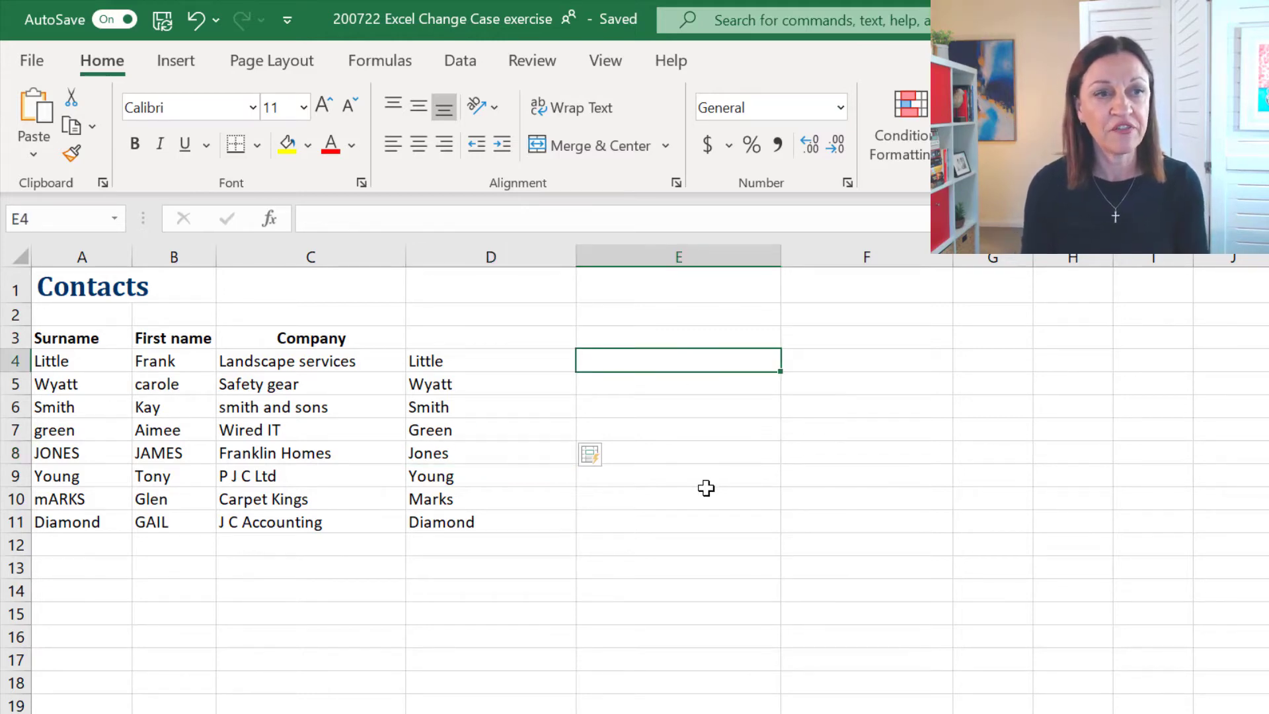
{"action": "type", "text": "Frank"}
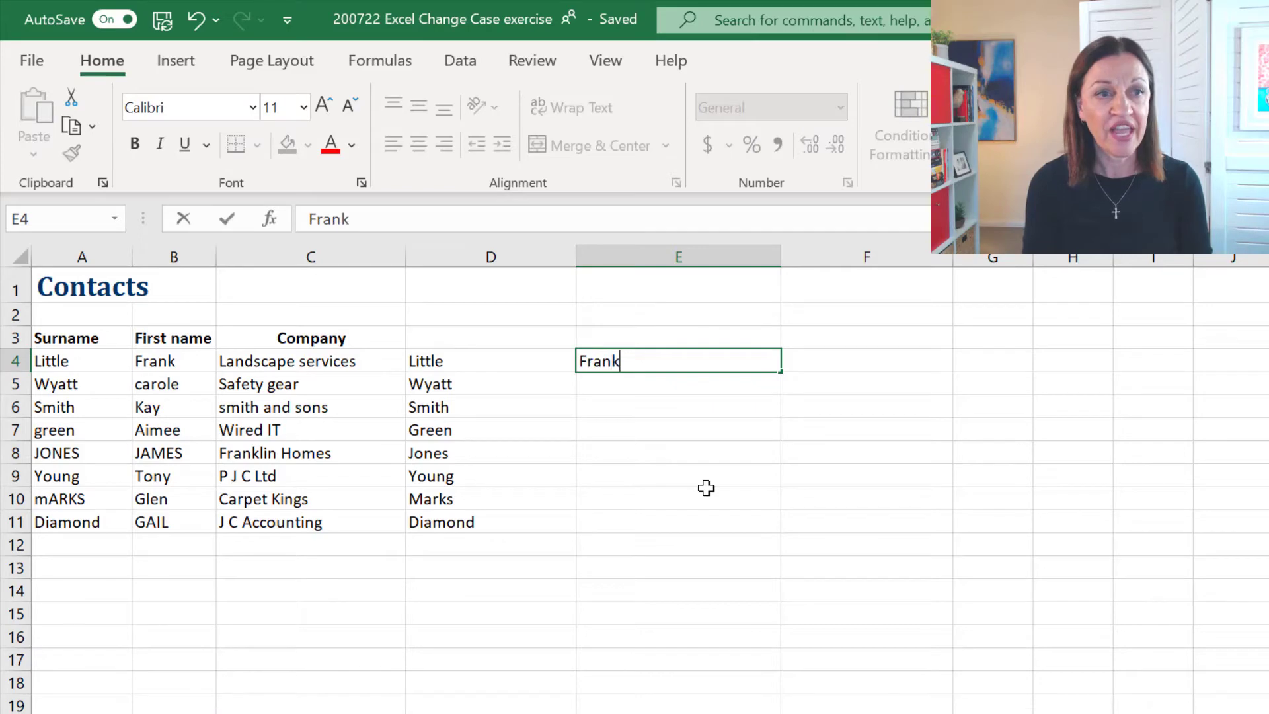
{"action": "key", "text": "Return"}
{"action": "type", "text": "Carole"}
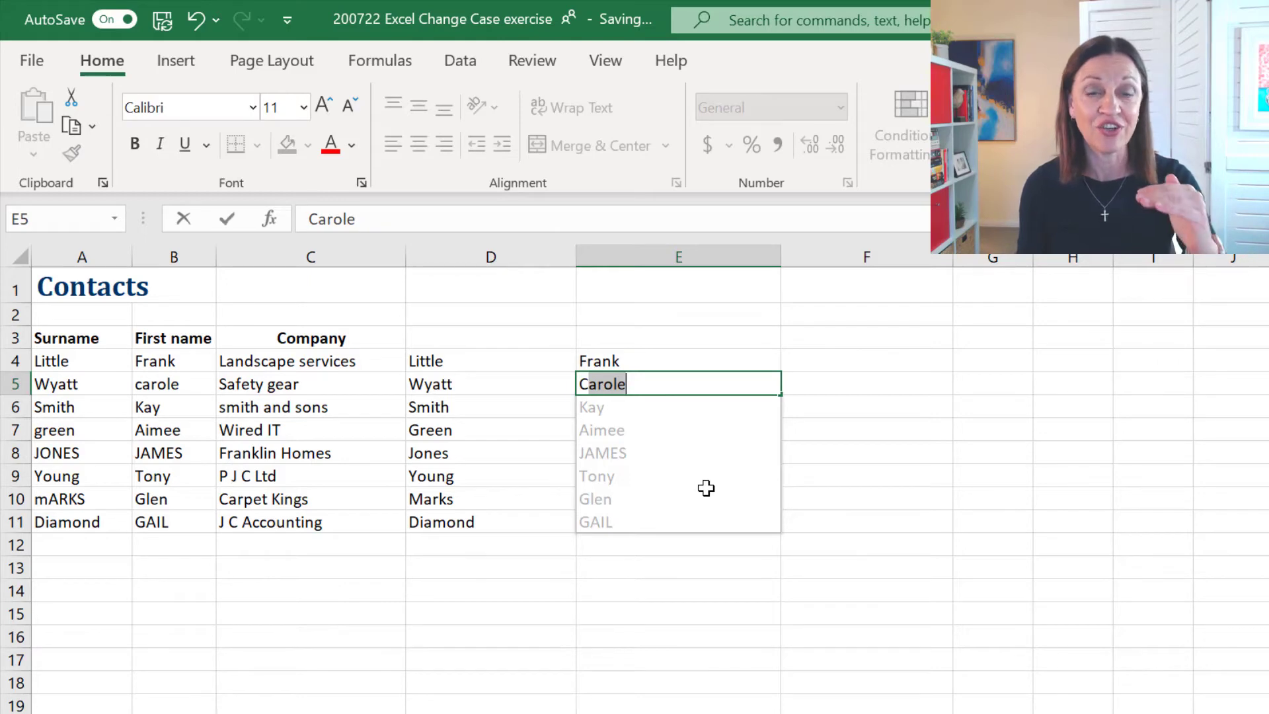
{"action": "key", "text": "Return"}
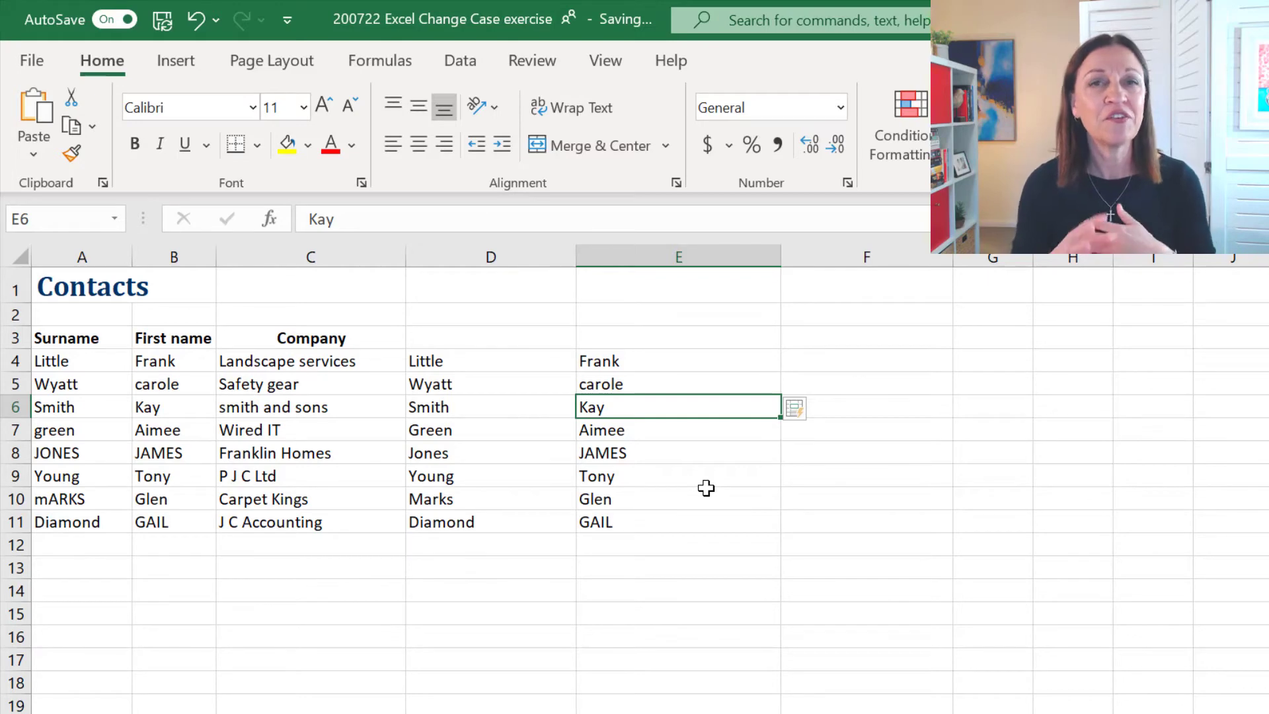
Clear the filled first names from E6:E11
{"action": "left_click_drag", "start_coordinate": [682, 413], "coordinate": [679, 513]}
{"action": "key", "text": "Delete"}
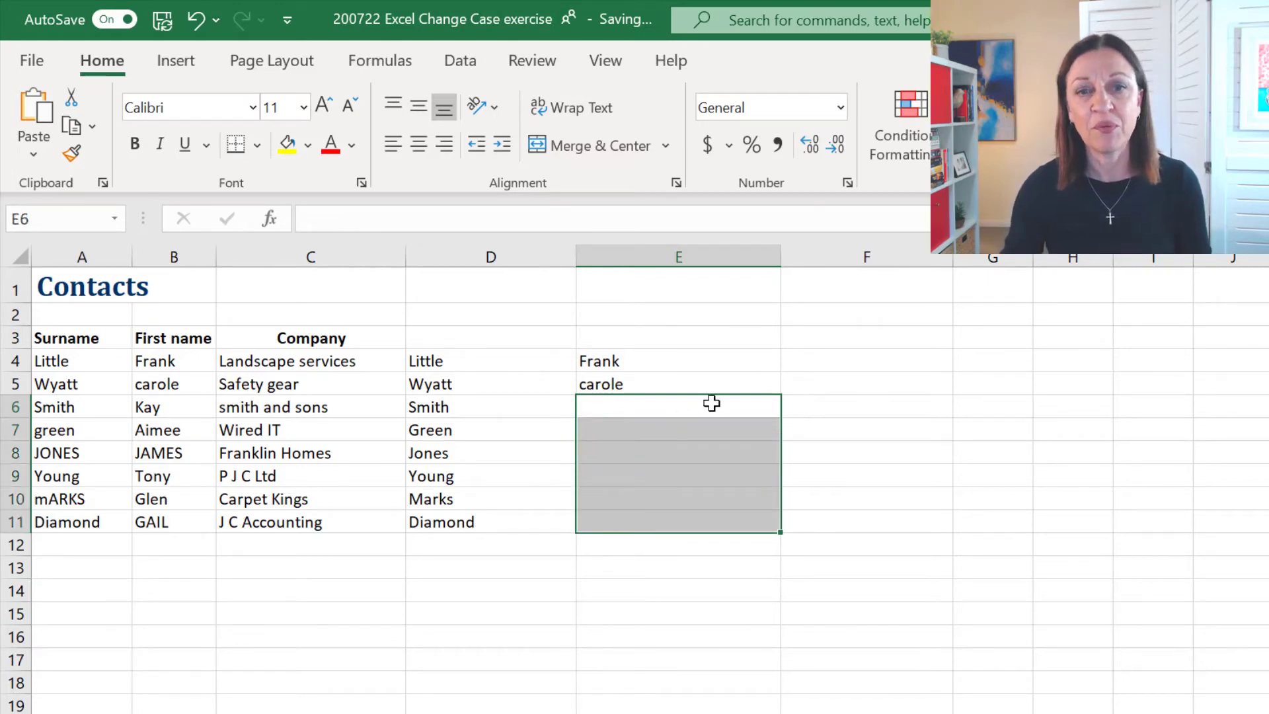
{"action": "left_click_drag", "start_coordinate": [714, 359], "coordinate": [707, 519]}
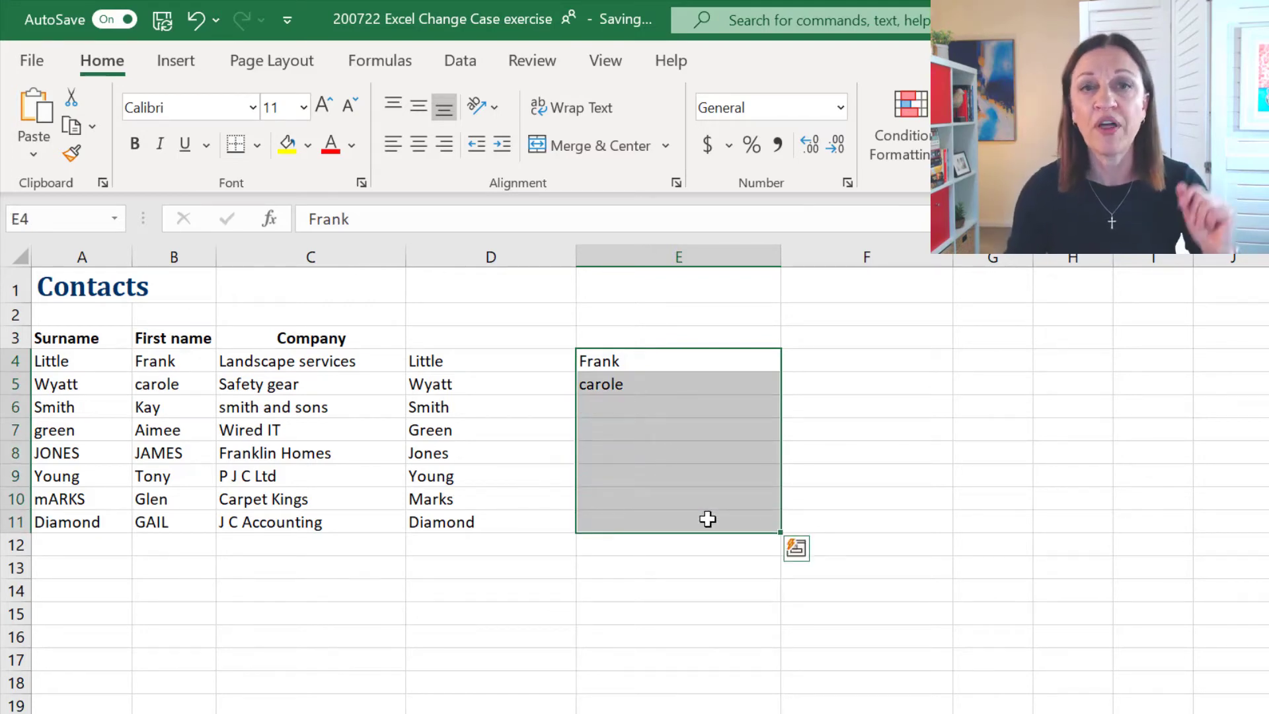
Edit the first name in E5 so that it starts with a capital C
{"action": "left_click", "coordinate": [648, 381]}
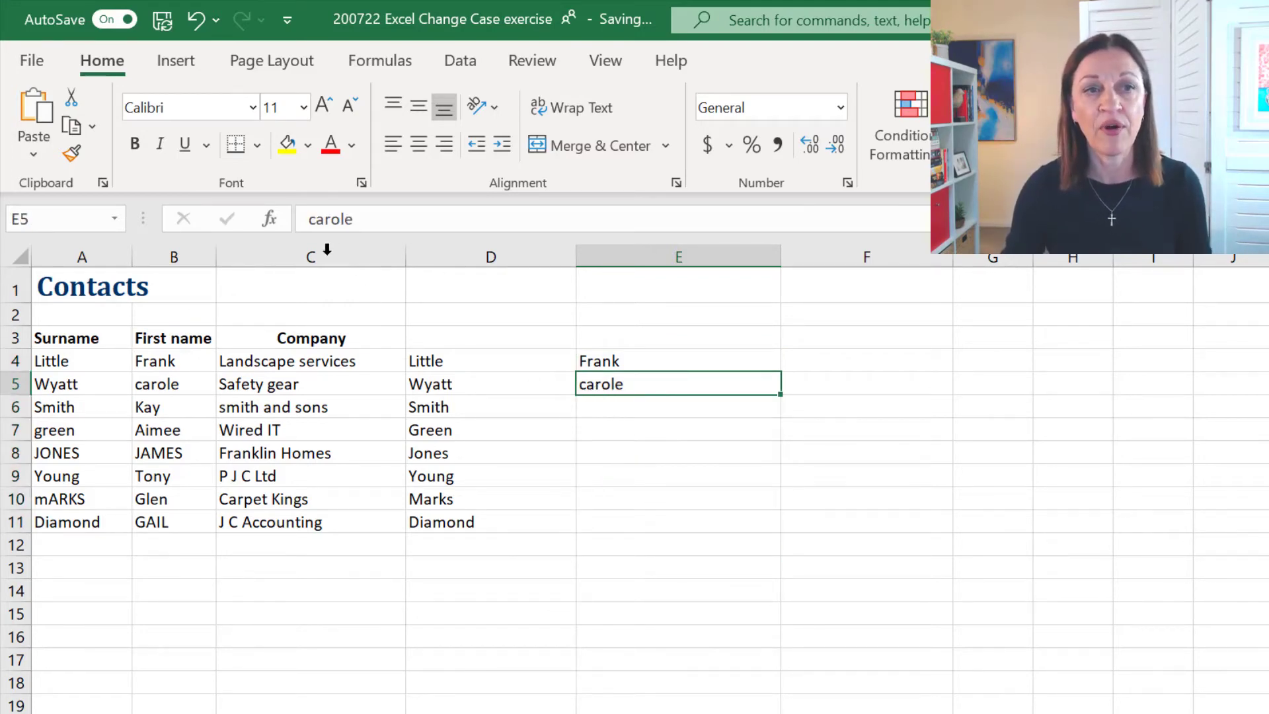
{"action": "left_click", "coordinate": [309, 219]}
{"action": "key", "text": "Delete"}
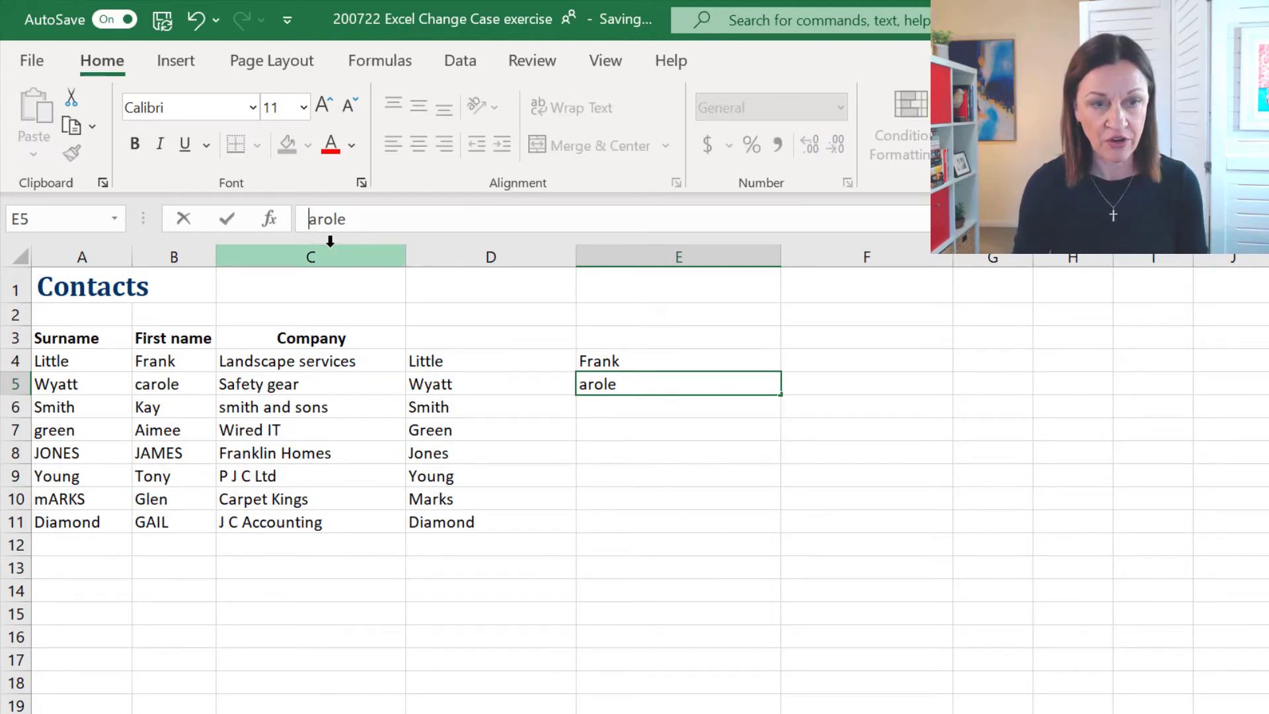
{"action": "type", "text": "C"}
{"action": "key", "text": "Return"}
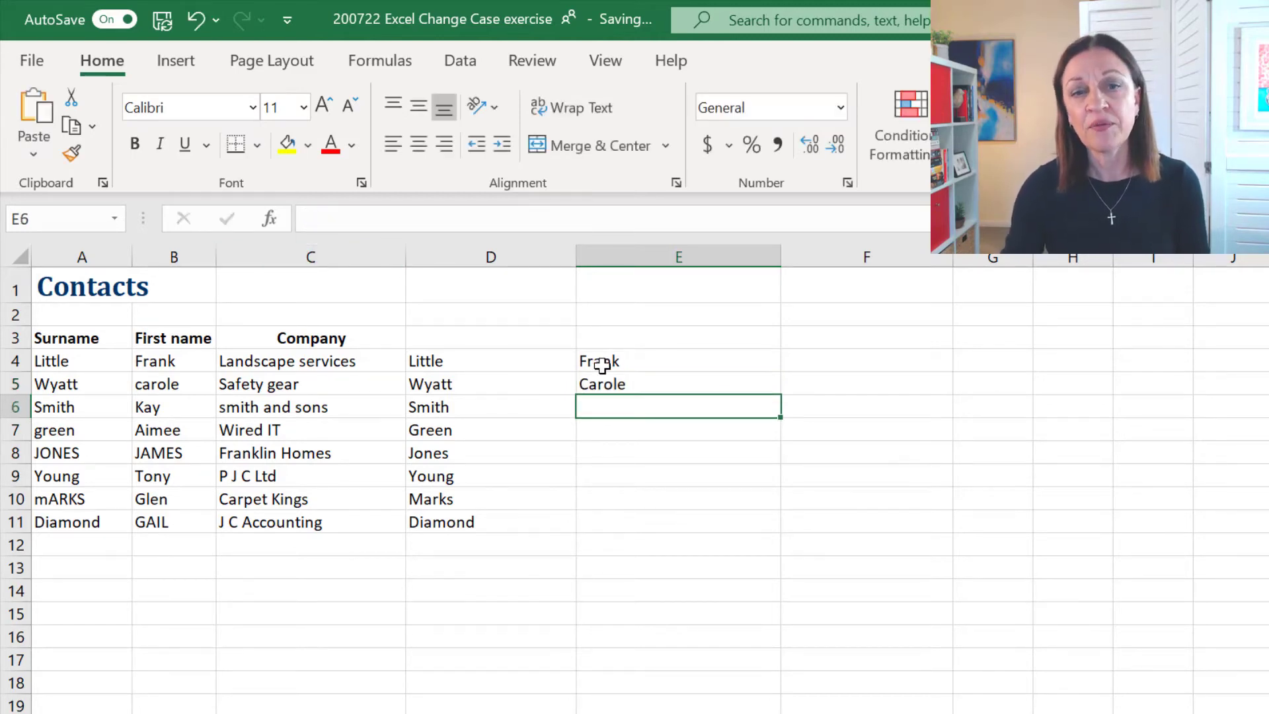
Run Flash Fill on E4:E11 to complete the first names in proper case
{"action": "left_click_drag", "start_coordinate": [603, 363], "coordinate": [608, 526]}
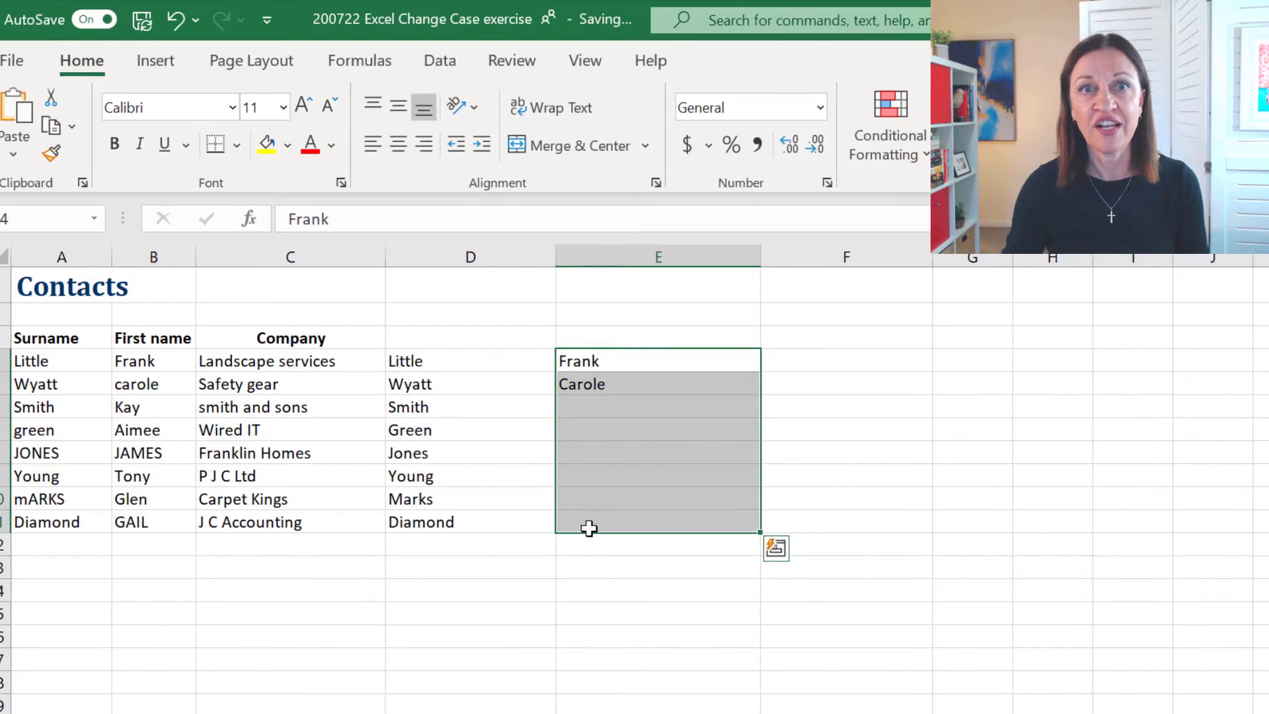
{"action": "left_click", "coordinate": [222, 62]}
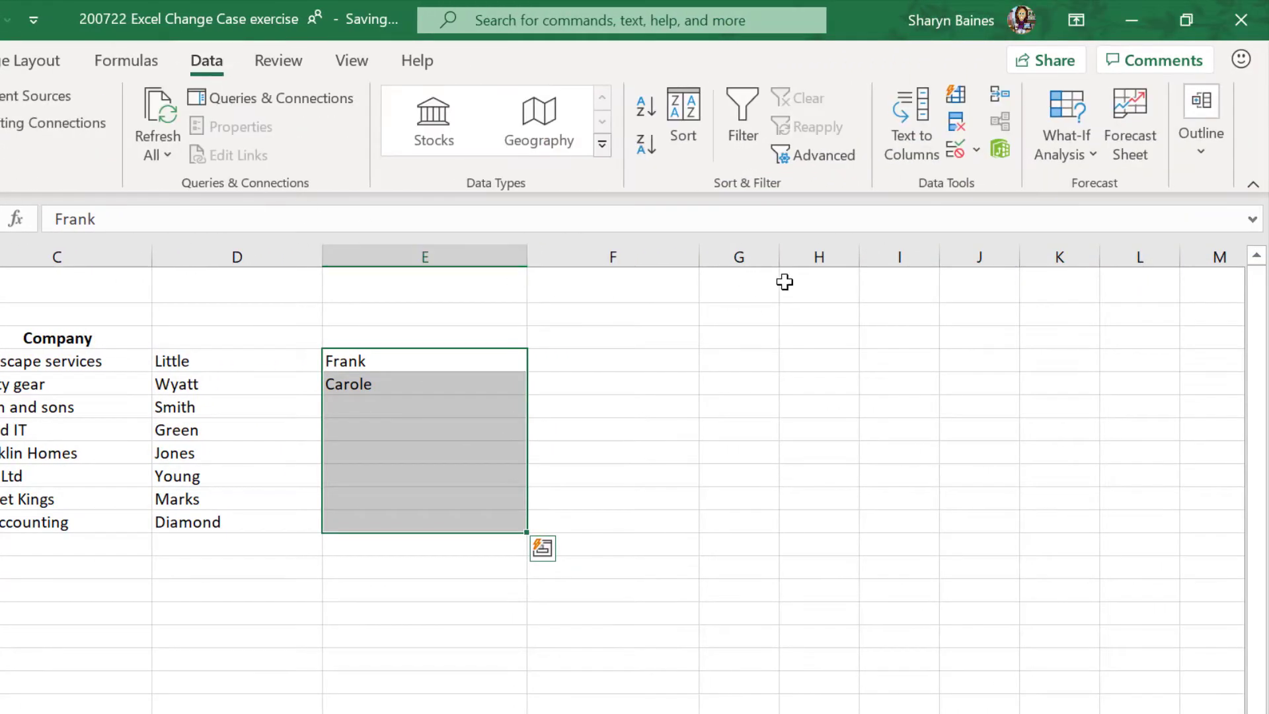
{"action": "left_click", "coordinate": [956, 99]}
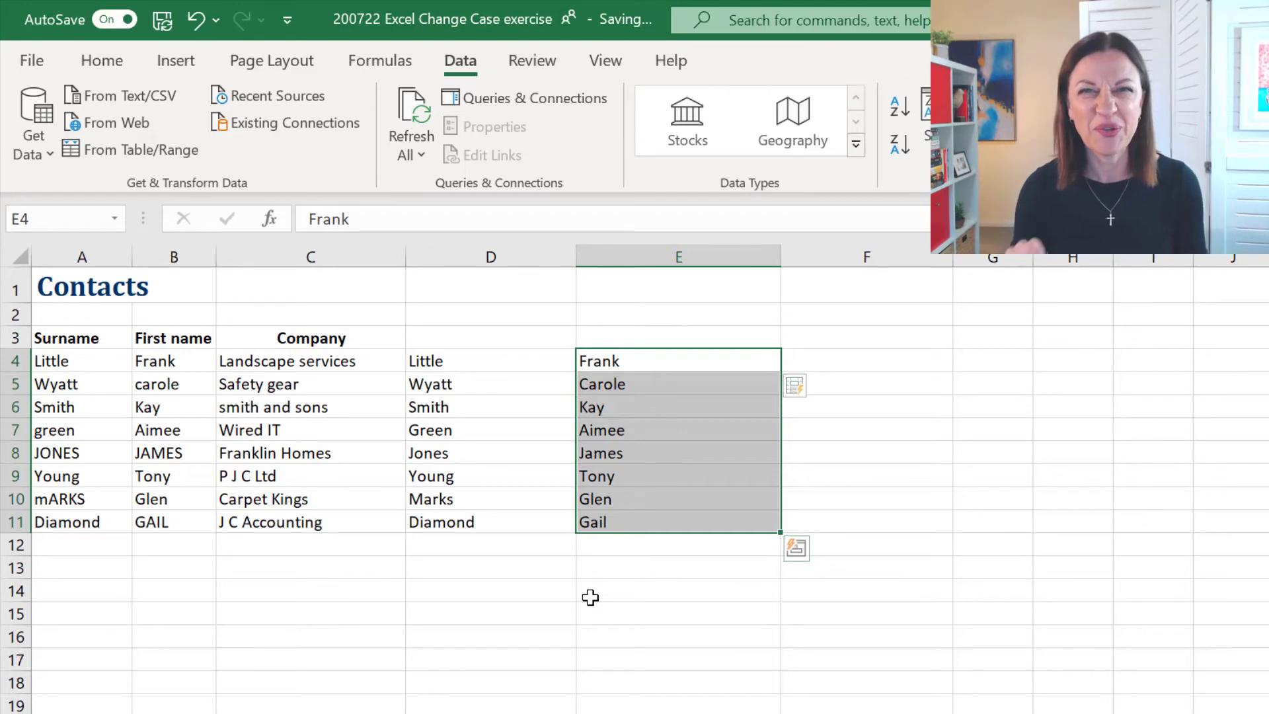
{"action": "left_click", "coordinate": [590, 597]}
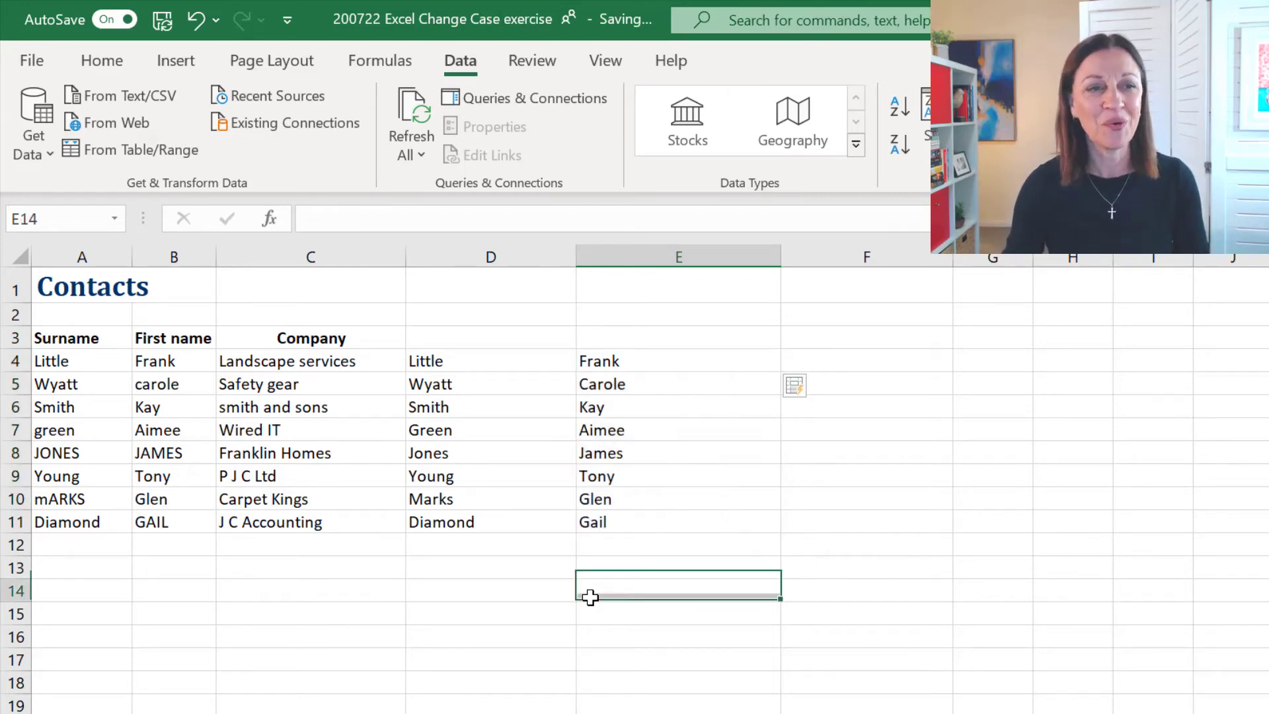
Copy the first names in B4:B11 and paste them into the Word document on a new line below the sentence
{"action": "left_click_drag", "start_coordinate": [163, 362], "coordinate": [164, 520]}
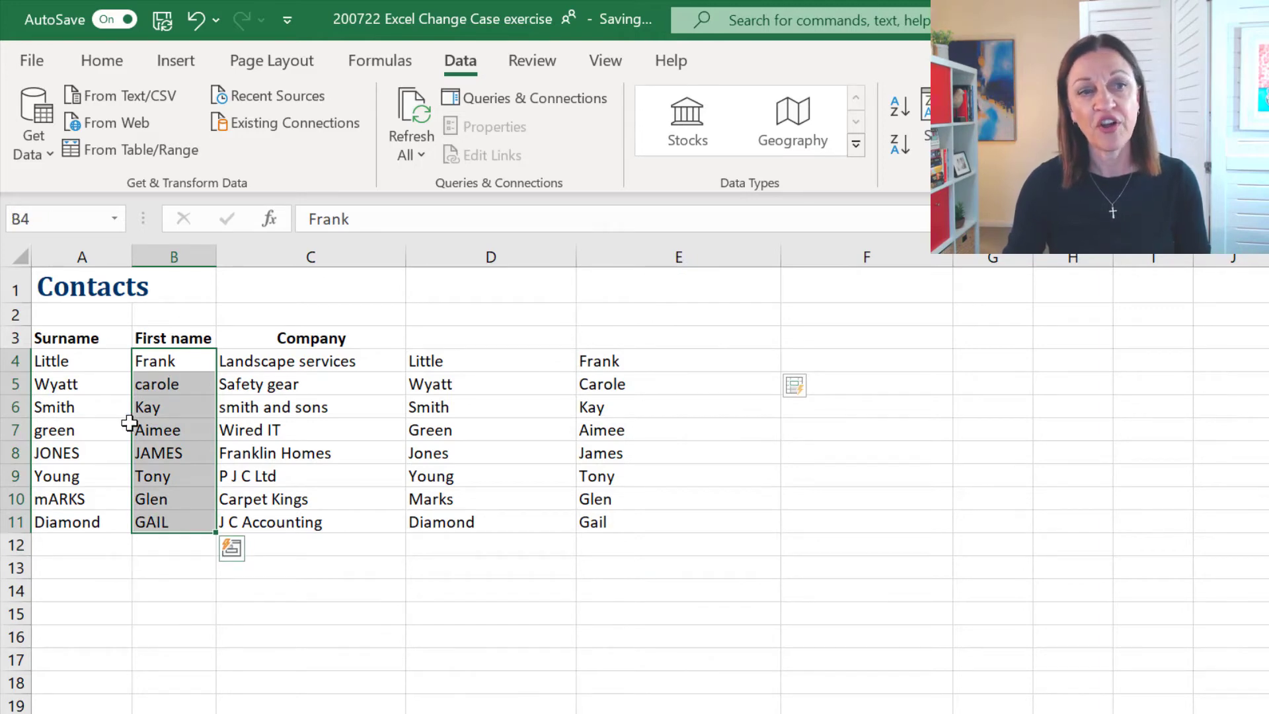
{"action": "right_click", "coordinate": [160, 401]}
{"action": "left_click", "coordinate": [221, 149]}
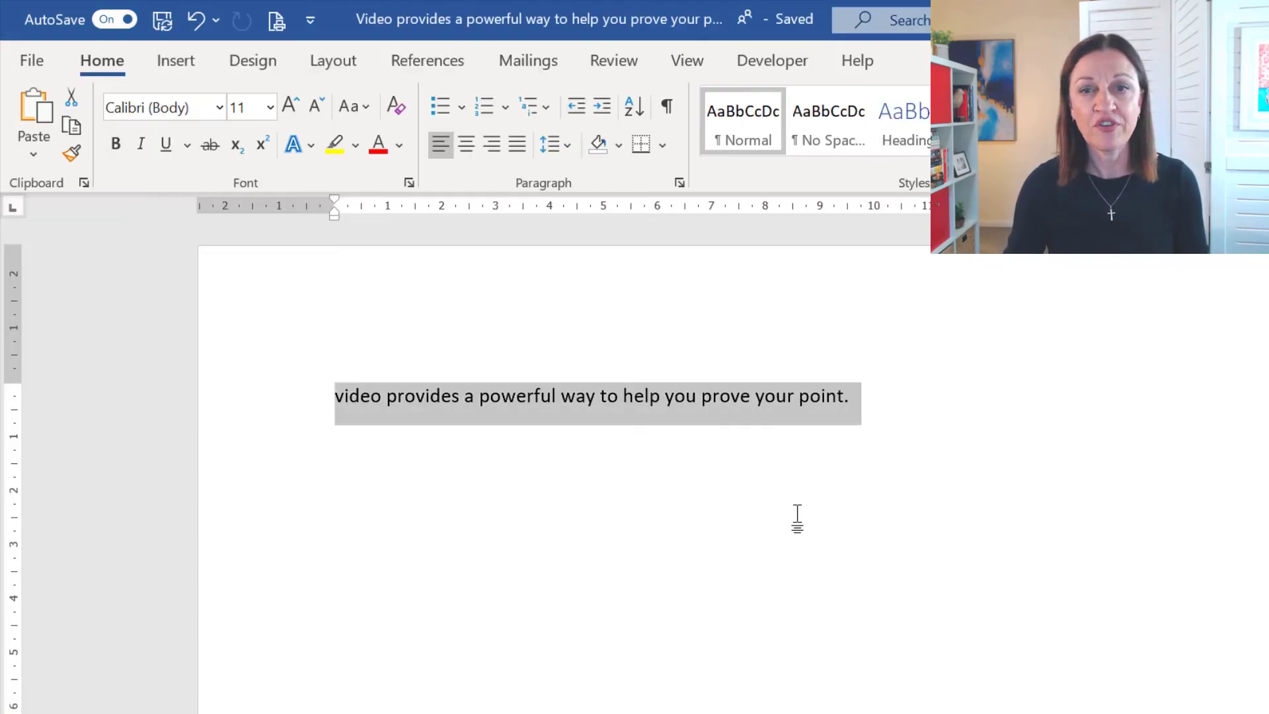
{"action": "left_click", "coordinate": [866, 406]}
{"action": "key", "text": "Return"}
{"action": "key", "text": "Return"}
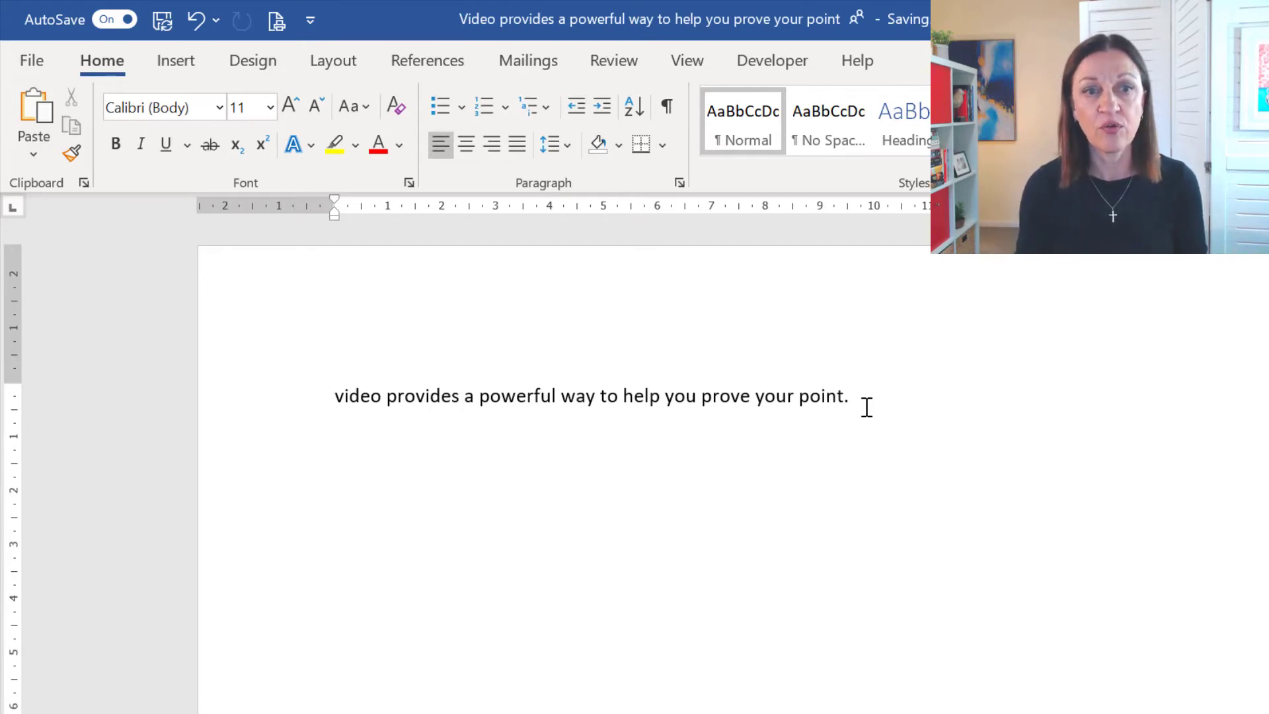
{"action": "key", "text": "ctrl+v"}
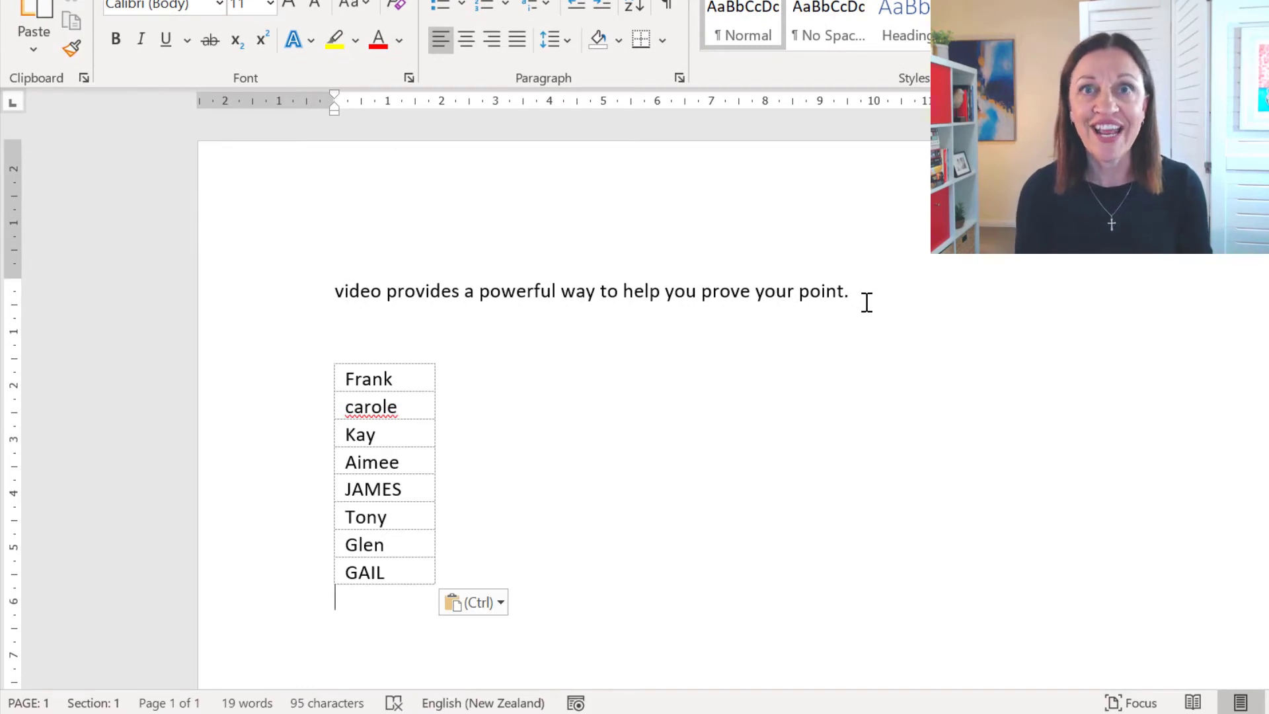
Apply Sentence case to all the first names in the pasted table
{"action": "left_click", "coordinate": [382, 370]}
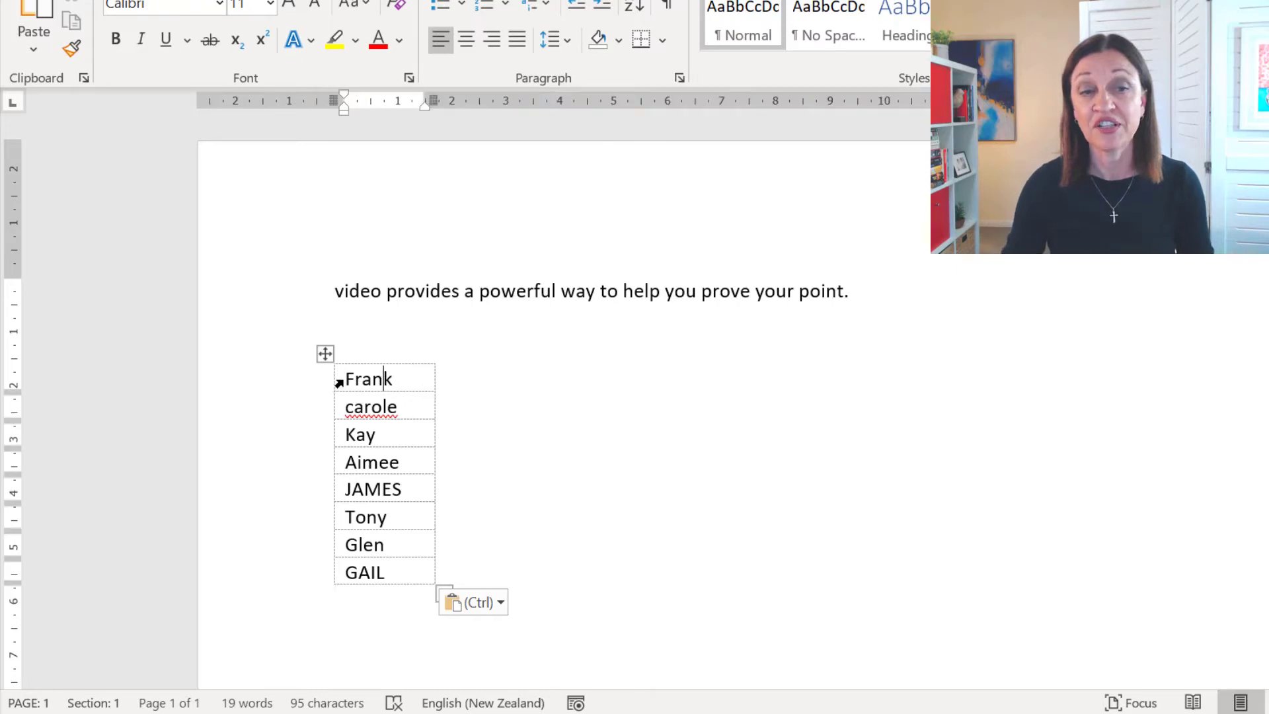
{"action": "left_click_drag", "start_coordinate": [340, 381], "coordinate": [357, 571]}
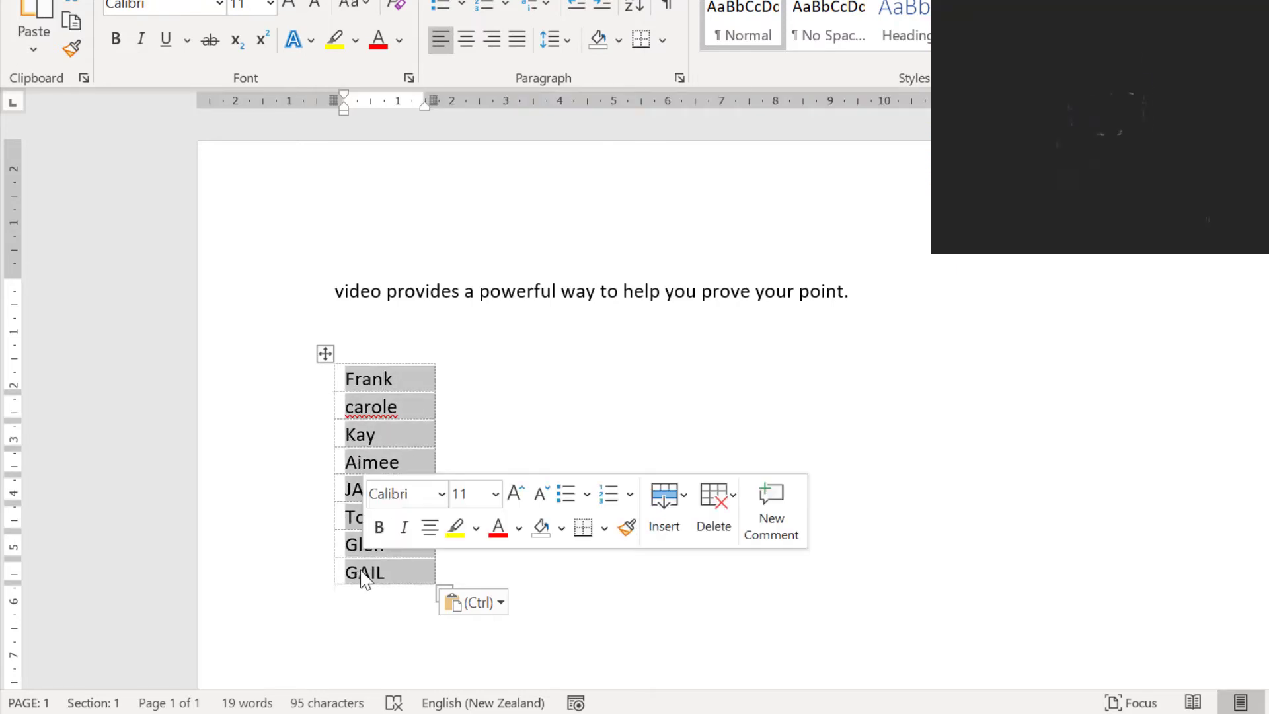
{"action": "left_click", "coordinate": [363, 58]}
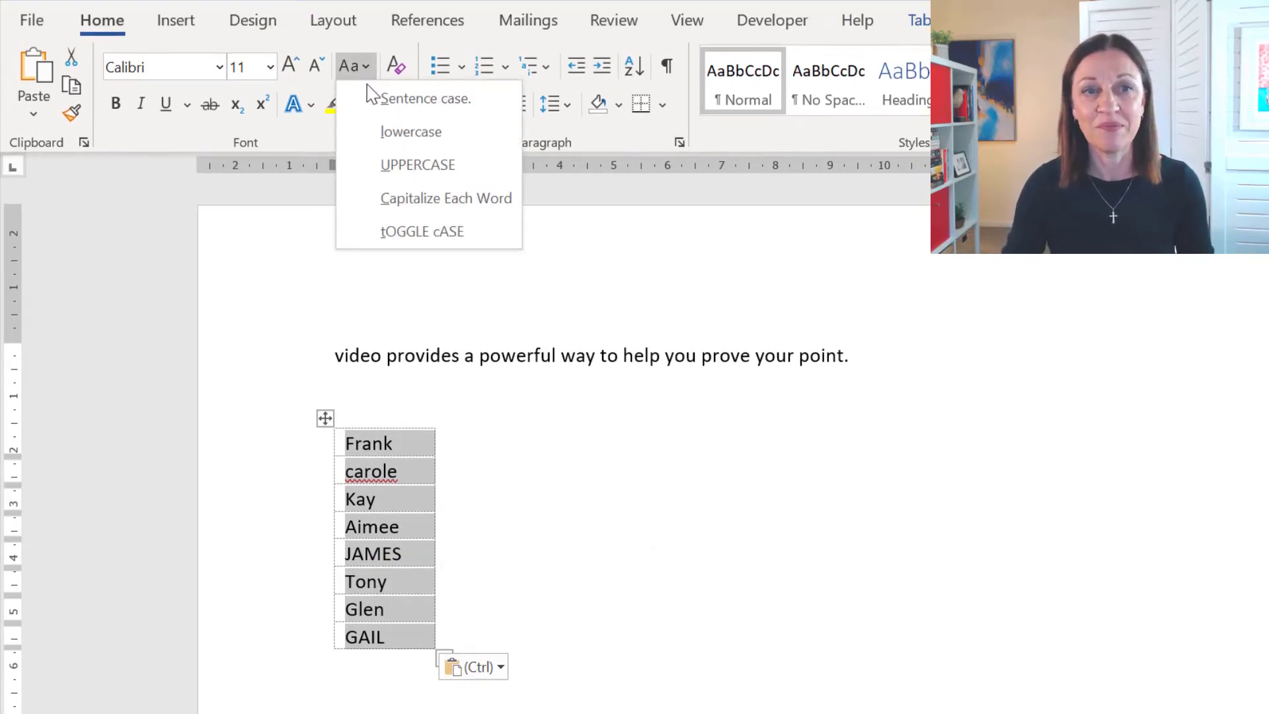
{"action": "left_click", "coordinate": [411, 95]}
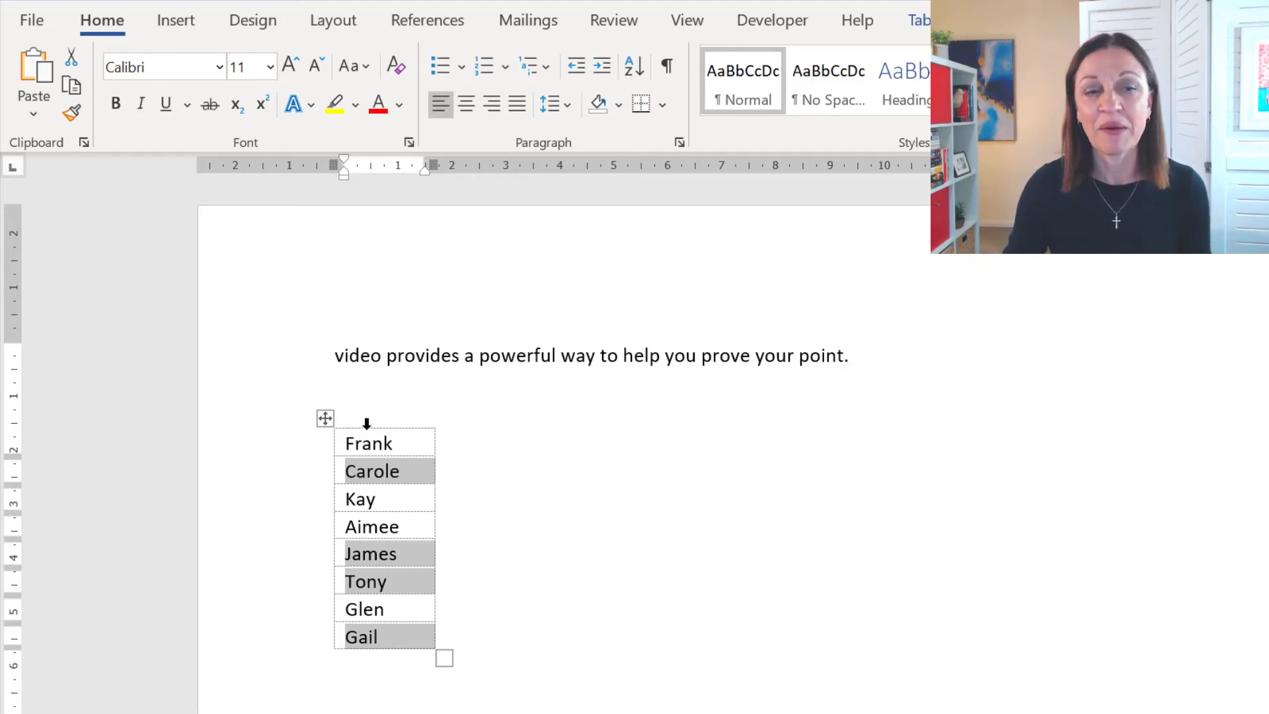
Copy the recased first names from the Word table and paste them into the Excel contacts sheet starting at F4, keeping source formatting
{"action": "left_click", "coordinate": [347, 450]}
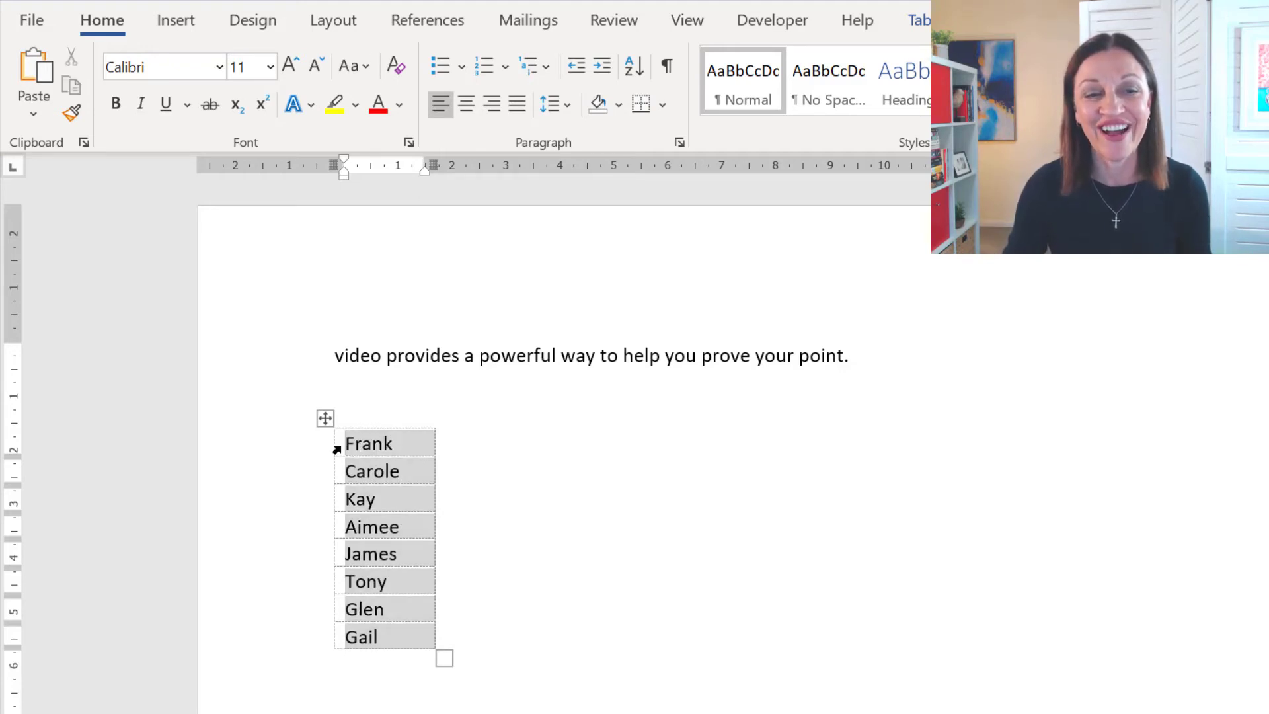
{"action": "left_click_drag", "start_coordinate": [335, 445], "coordinate": [357, 641]}
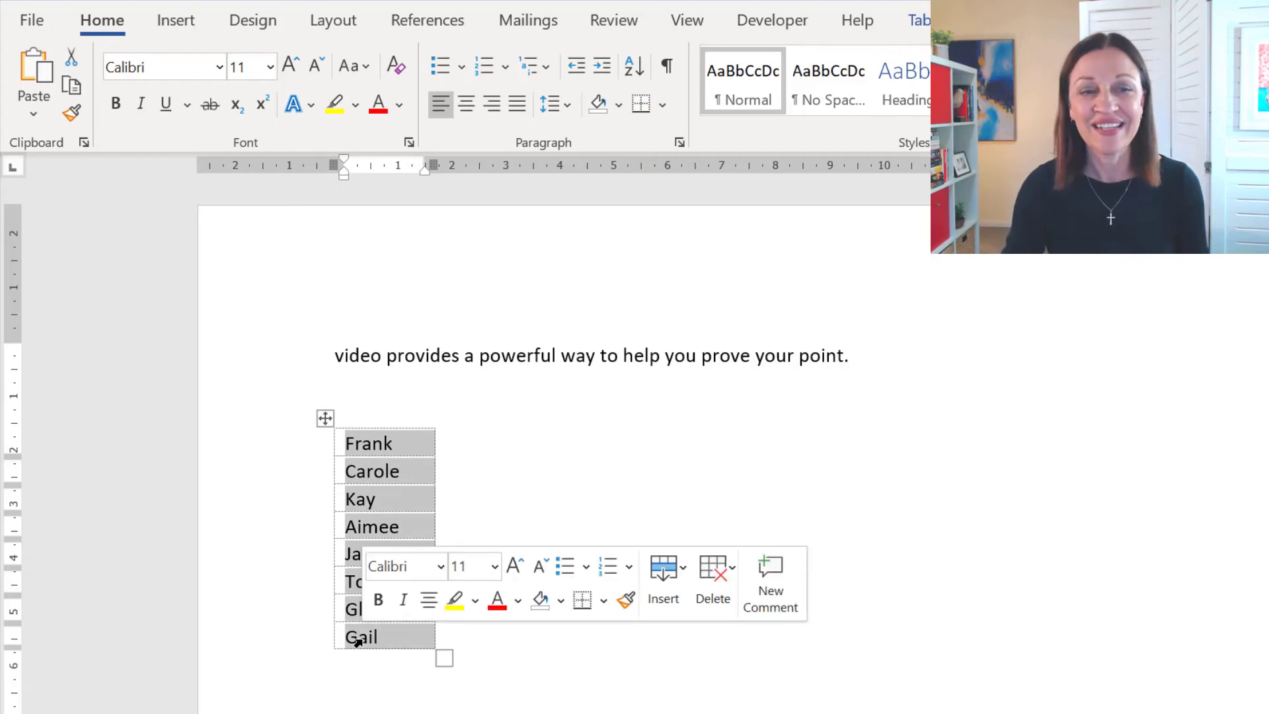
{"action": "right_click", "coordinate": [380, 444]}
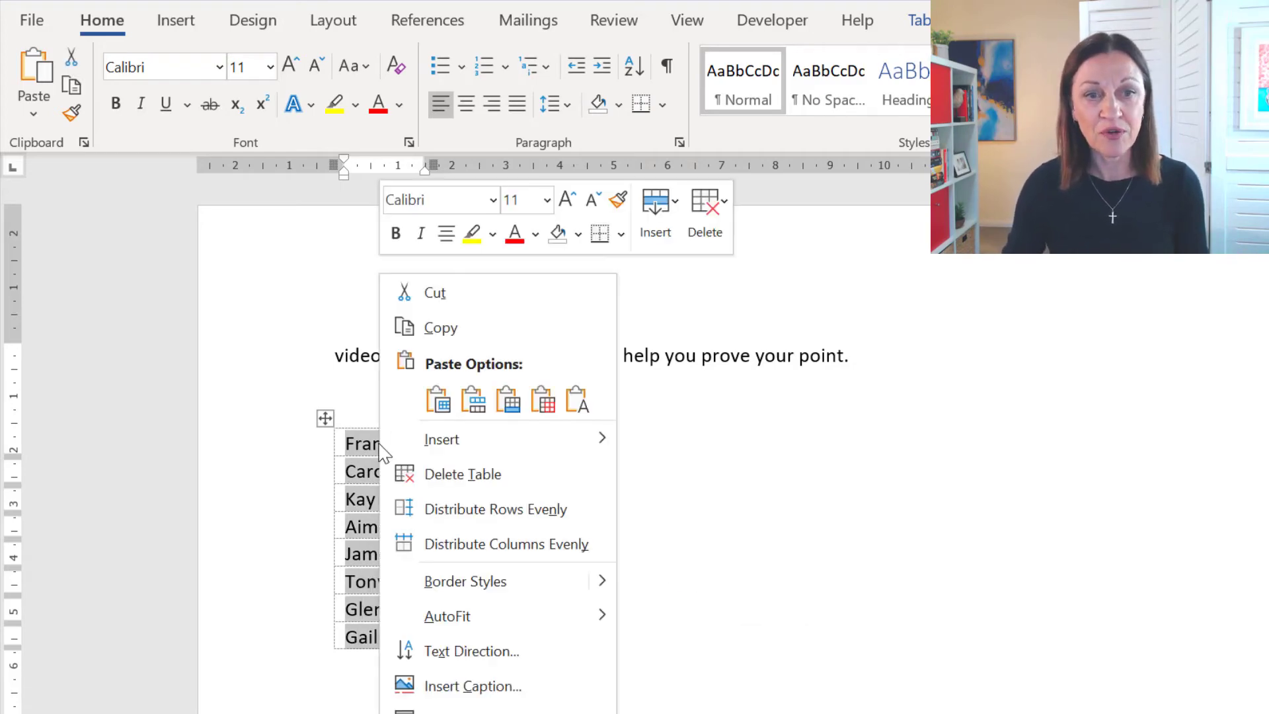
{"action": "left_click", "coordinate": [438, 330]}
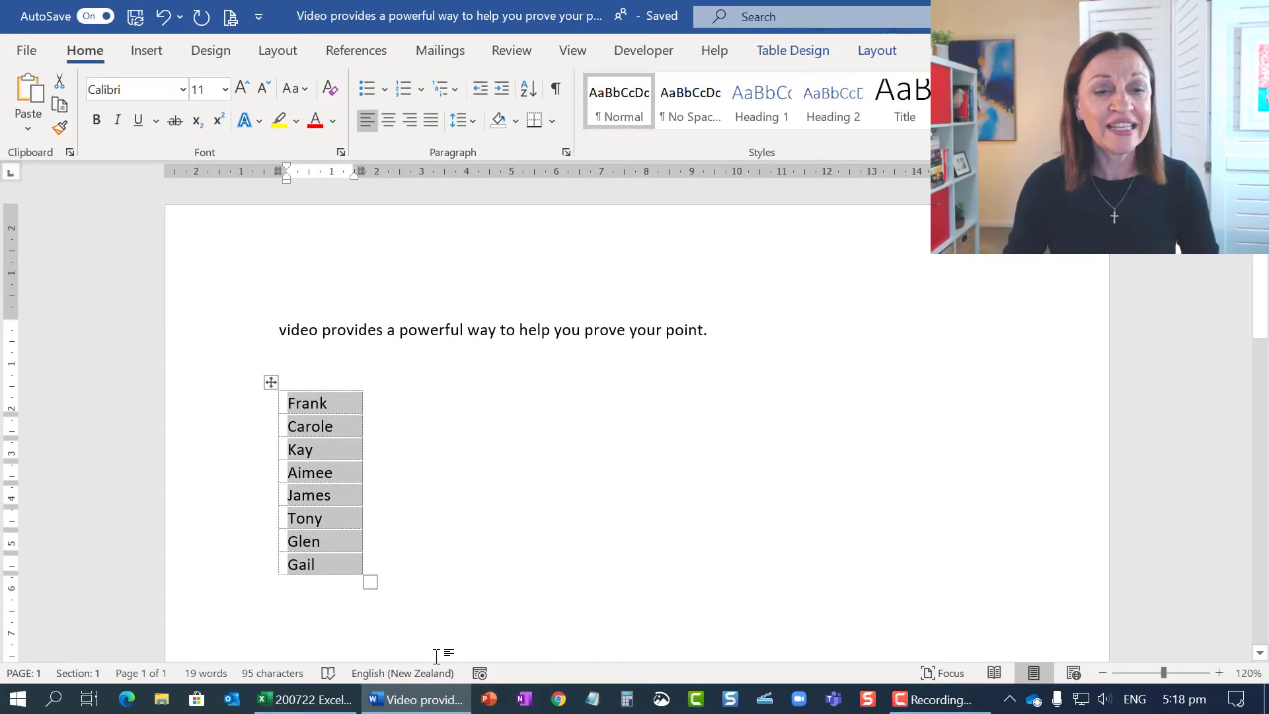
{"action": "left_click", "coordinate": [330, 699]}
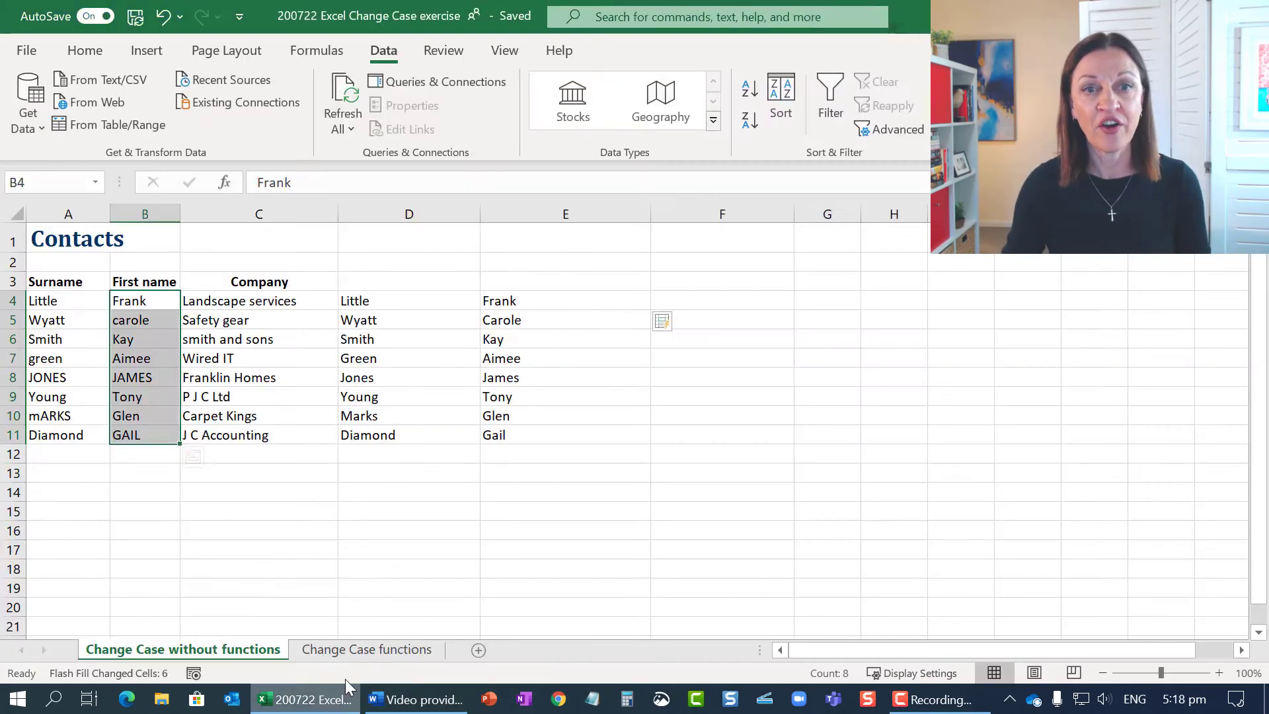
{"action": "left_click", "coordinate": [661, 304]}
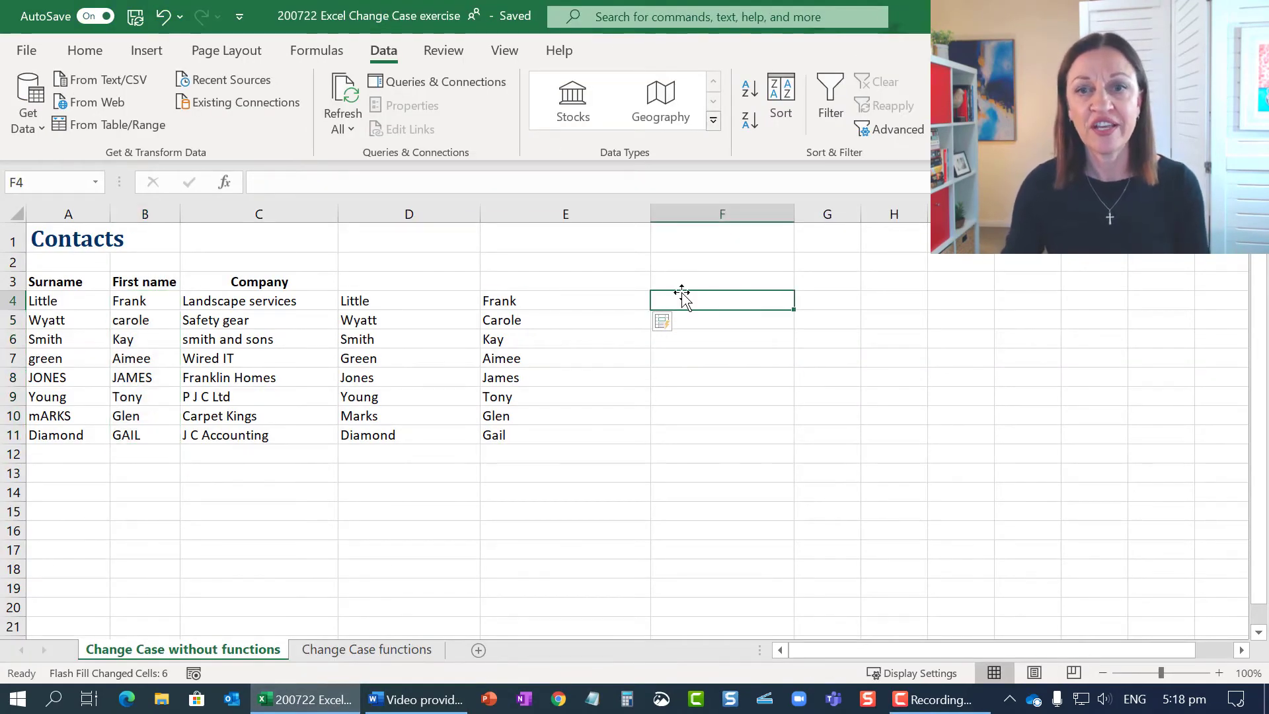
{"action": "right_click", "coordinate": [682, 298]}
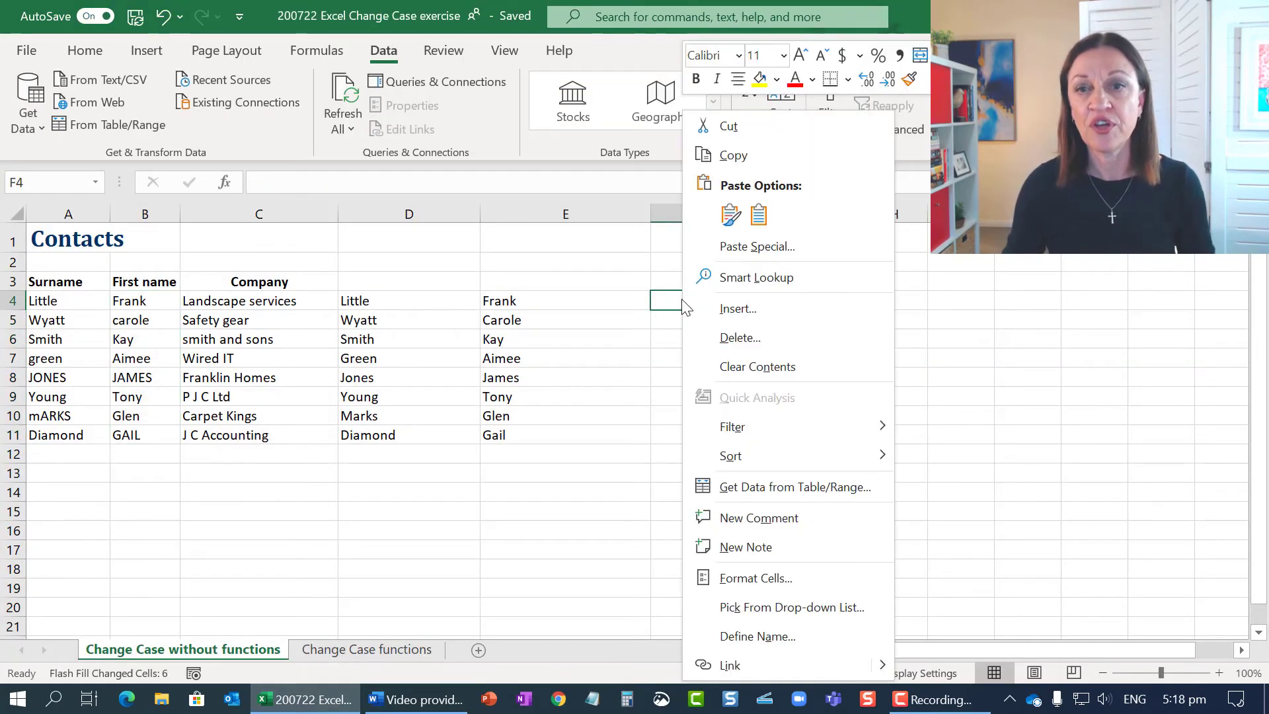
{"action": "left_click", "coordinate": [730, 216]}
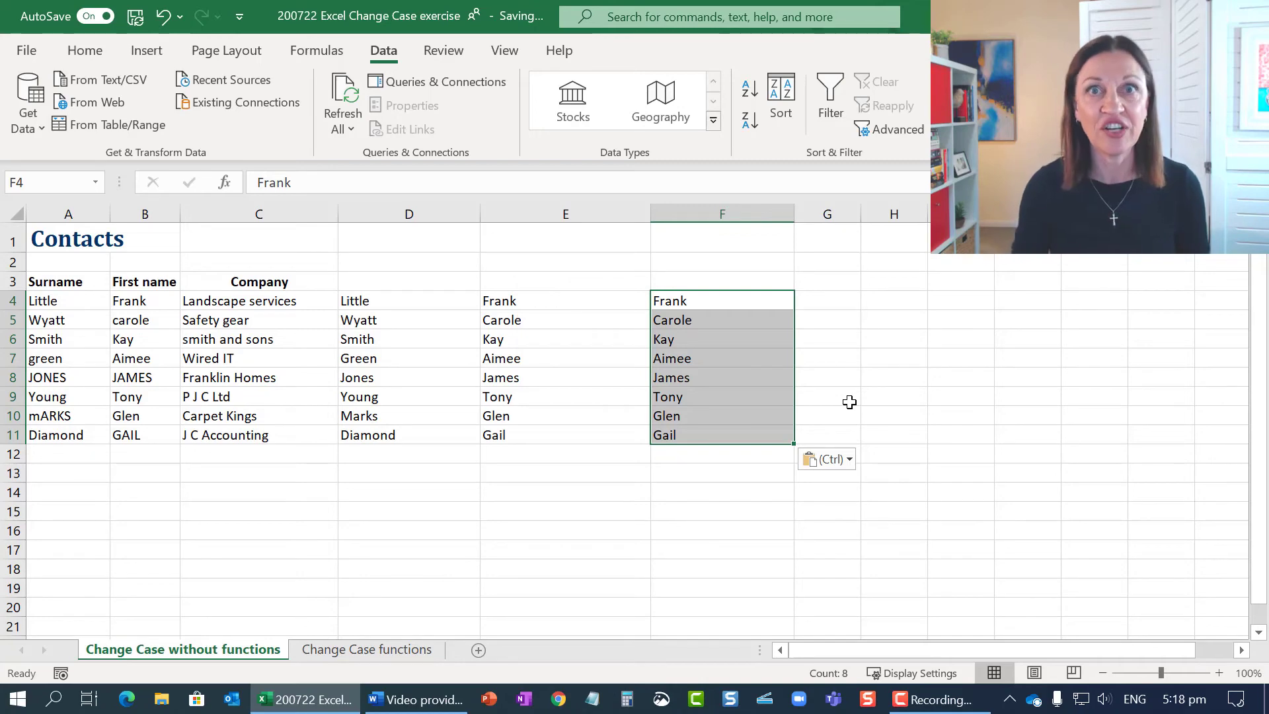
Open the Change Case functions sheet and examine the company name formulas in row 4 of the lower, UPPER and Proper columns
{"action": "left_click", "coordinate": [378, 652]}
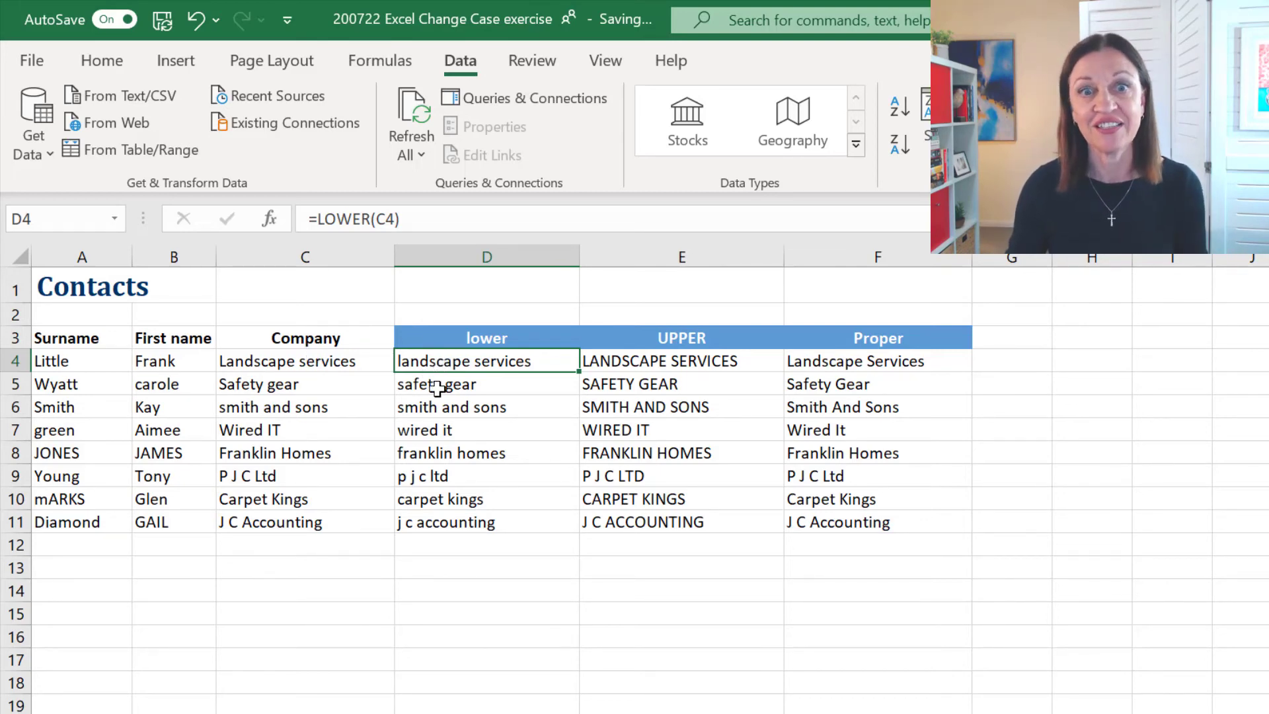
{"action": "left_click", "coordinate": [646, 361]}
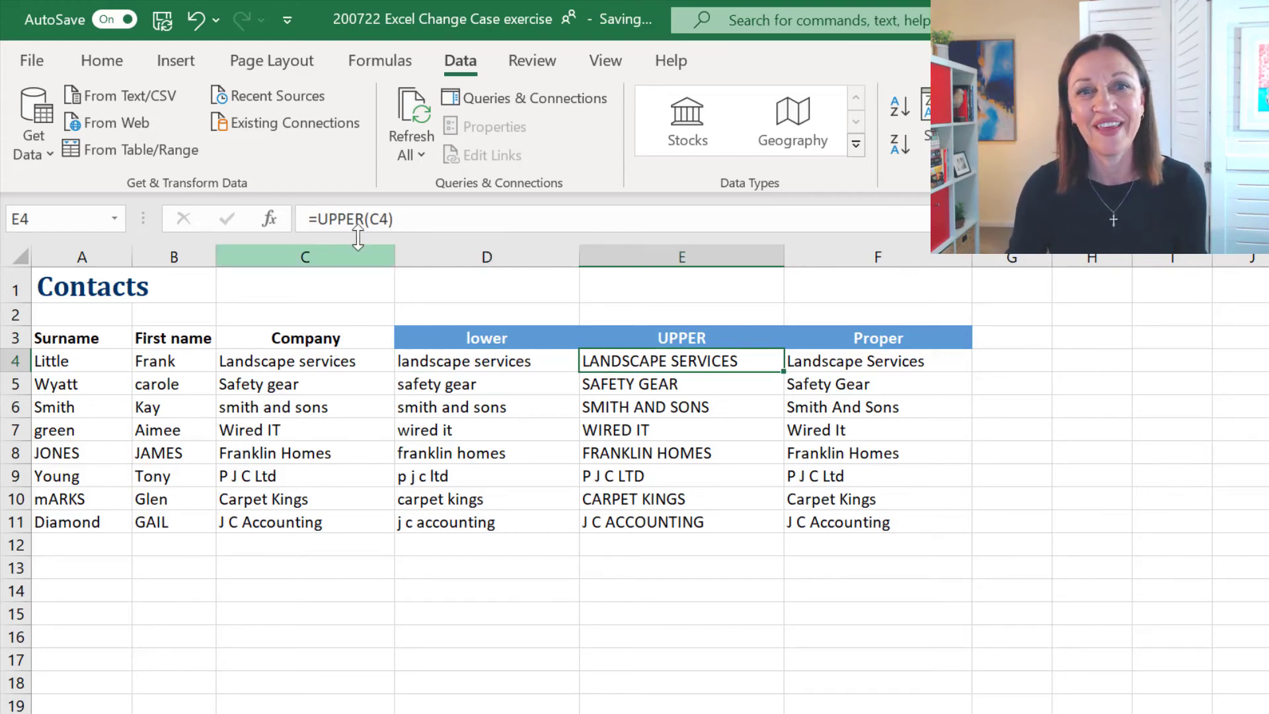
{"action": "left_click", "coordinate": [812, 360]}
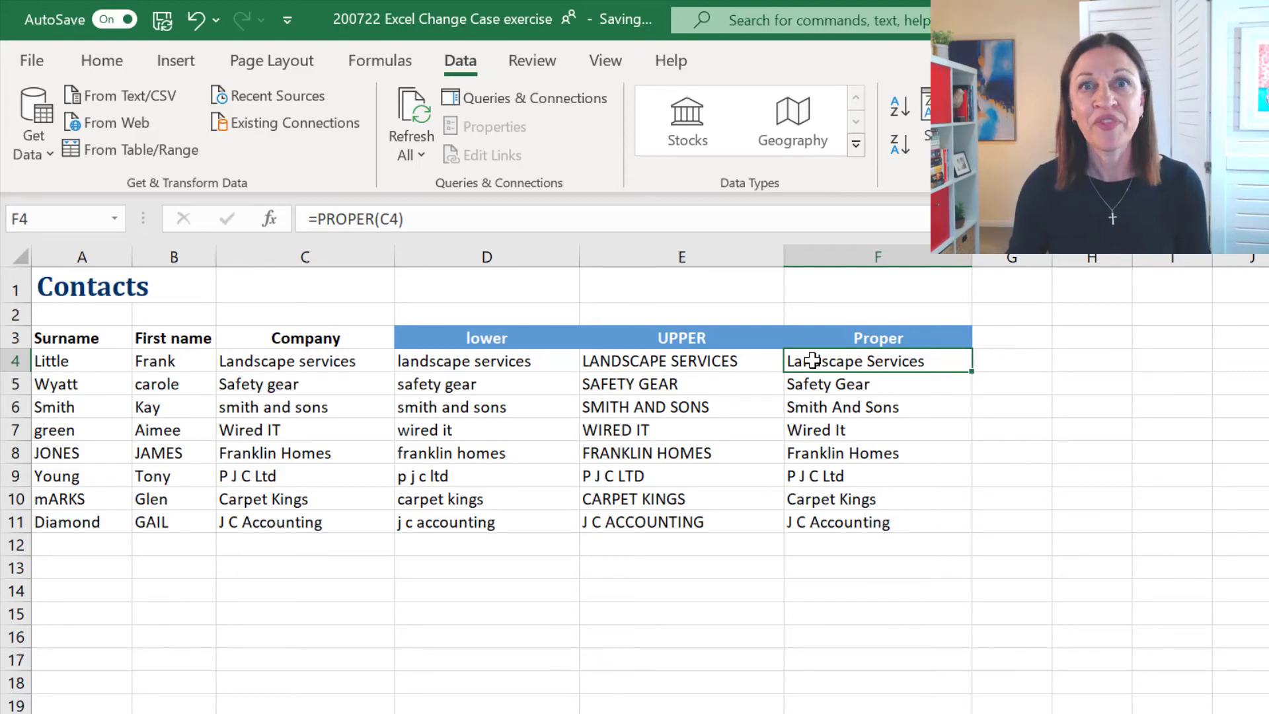
Clear the lowercase company names from D4:D11
{"action": "left_click_drag", "start_coordinate": [544, 360], "coordinate": [515, 518]}
{"action": "key", "text": "Delete"}
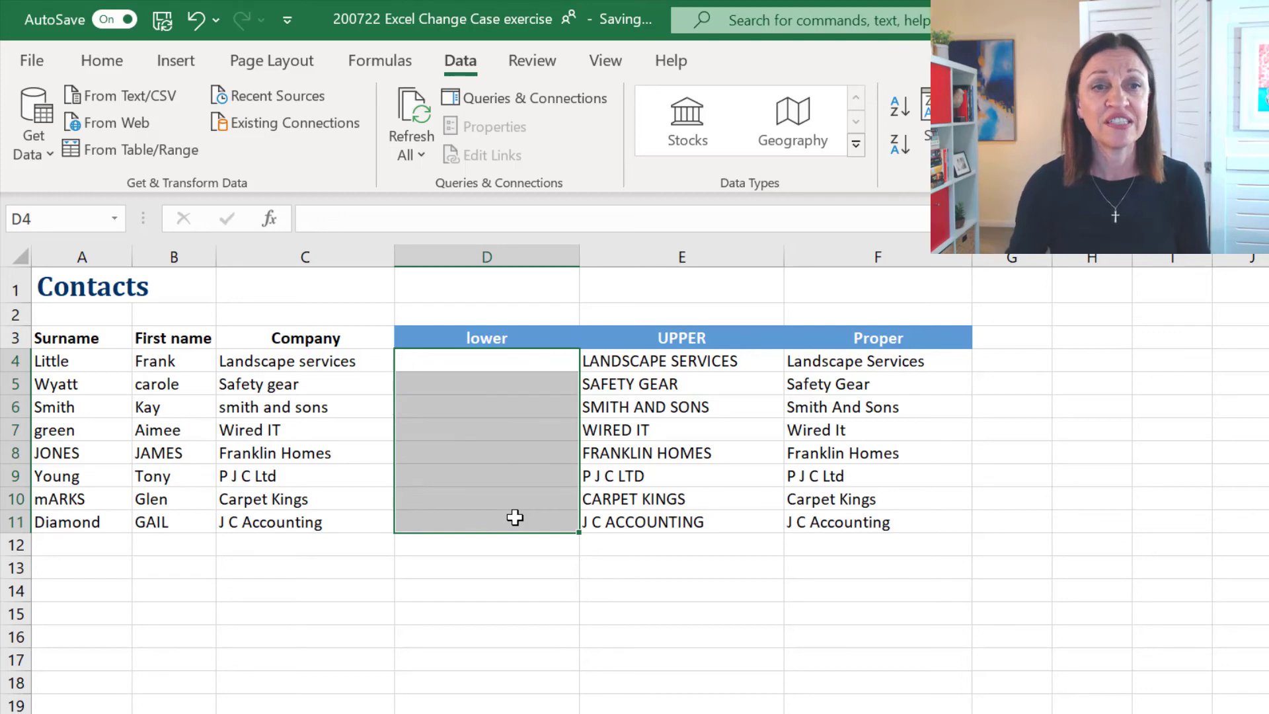
Enter the formula =LOWER(C4) in D4 and fill it down to D11
{"action": "left_click", "coordinate": [444, 358]}
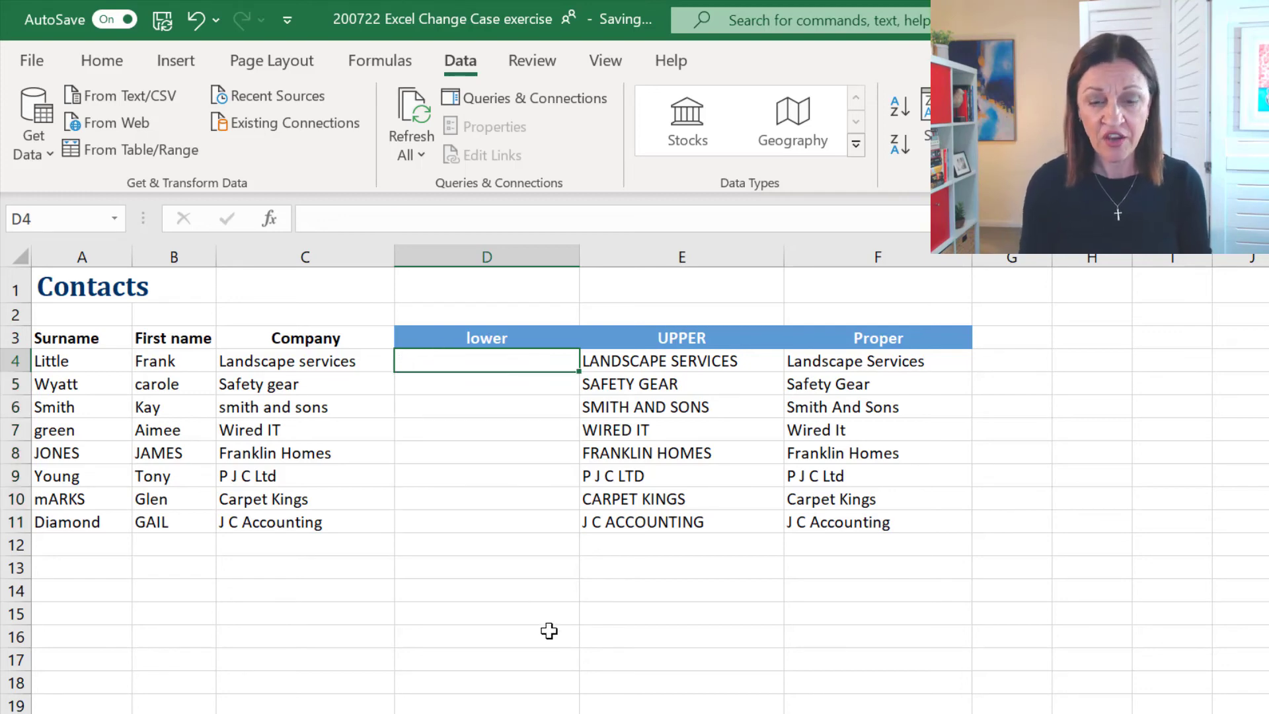
{"action": "type", "text": "="}
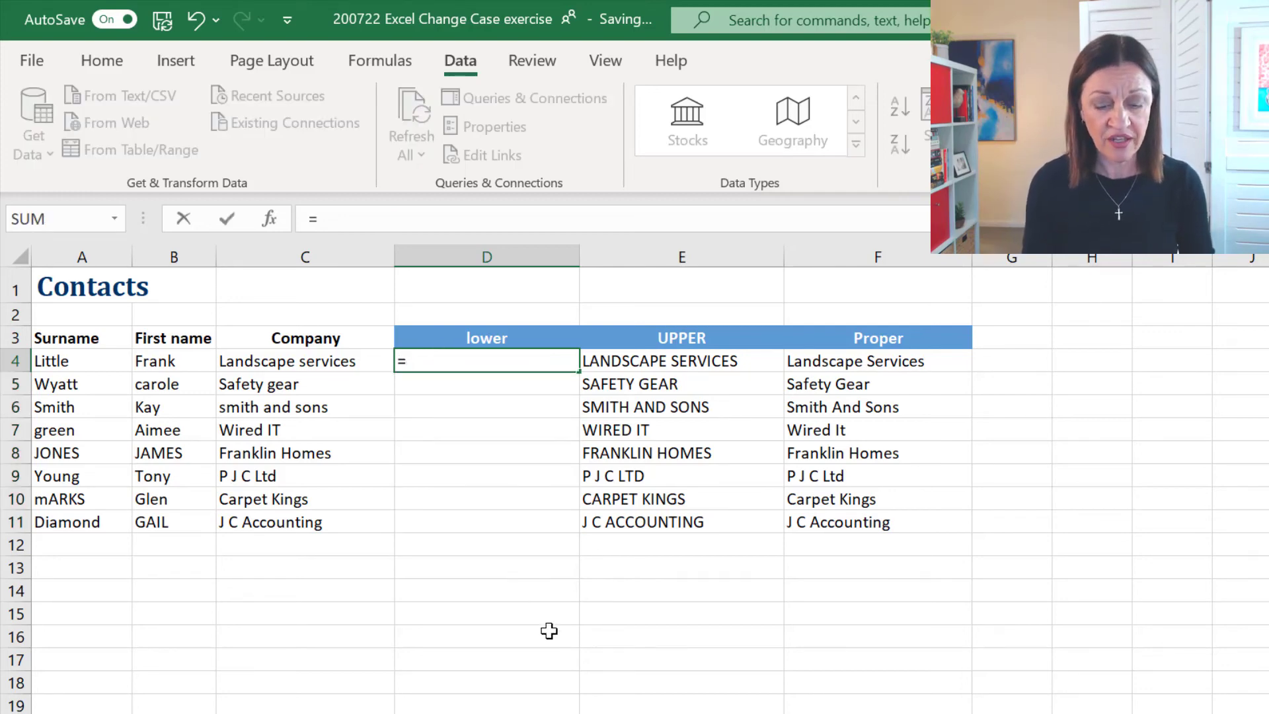
{"action": "type", "text": "low"}
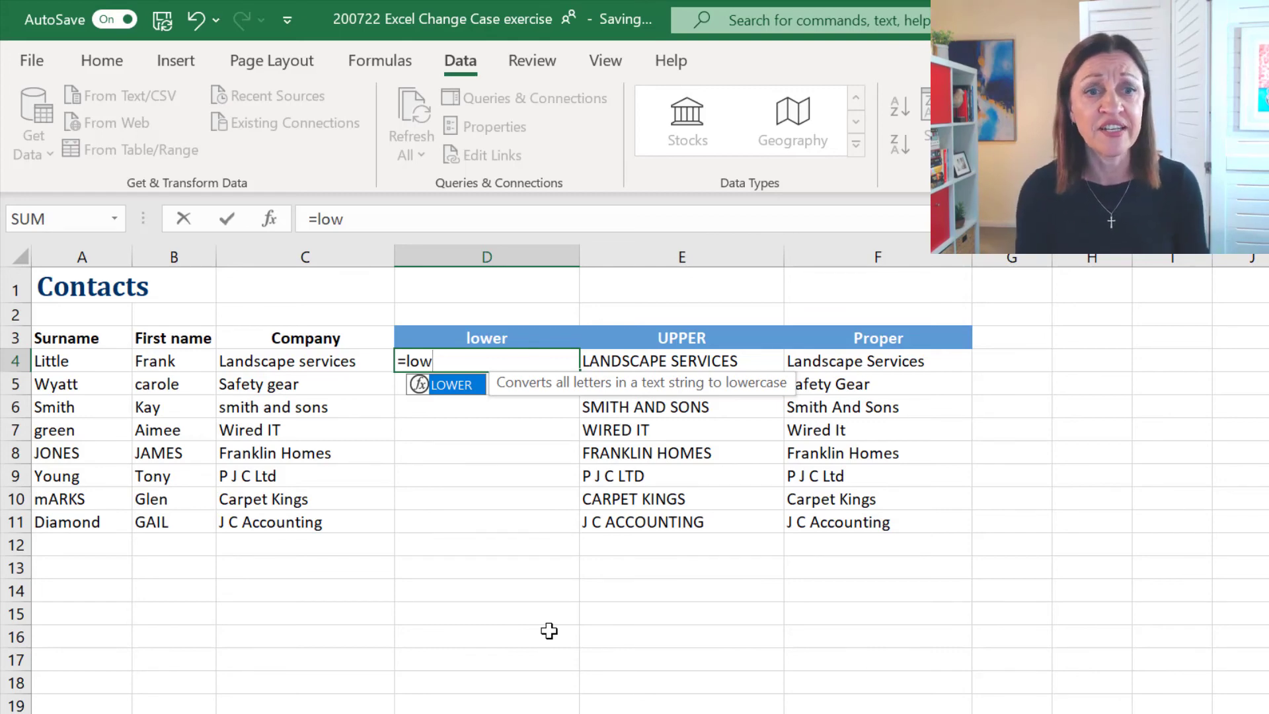
{"action": "key", "text": "Tab"}
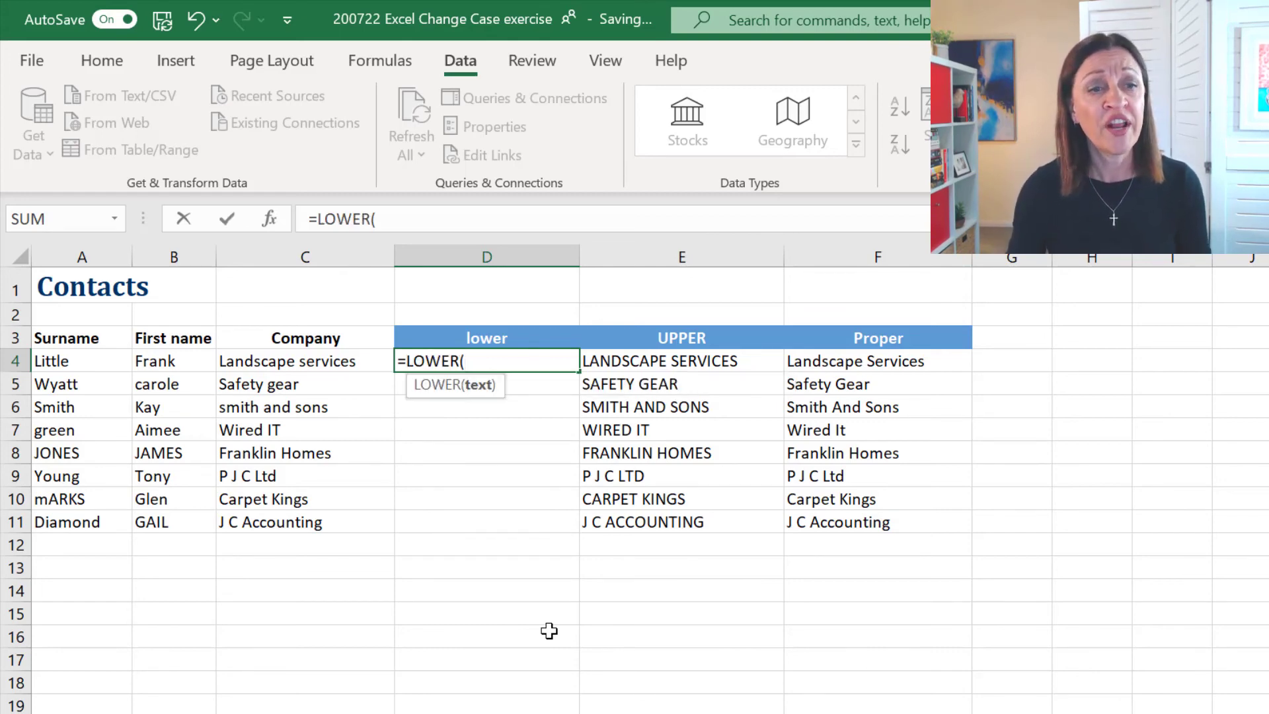
{"action": "left_click", "coordinate": [335, 361]}
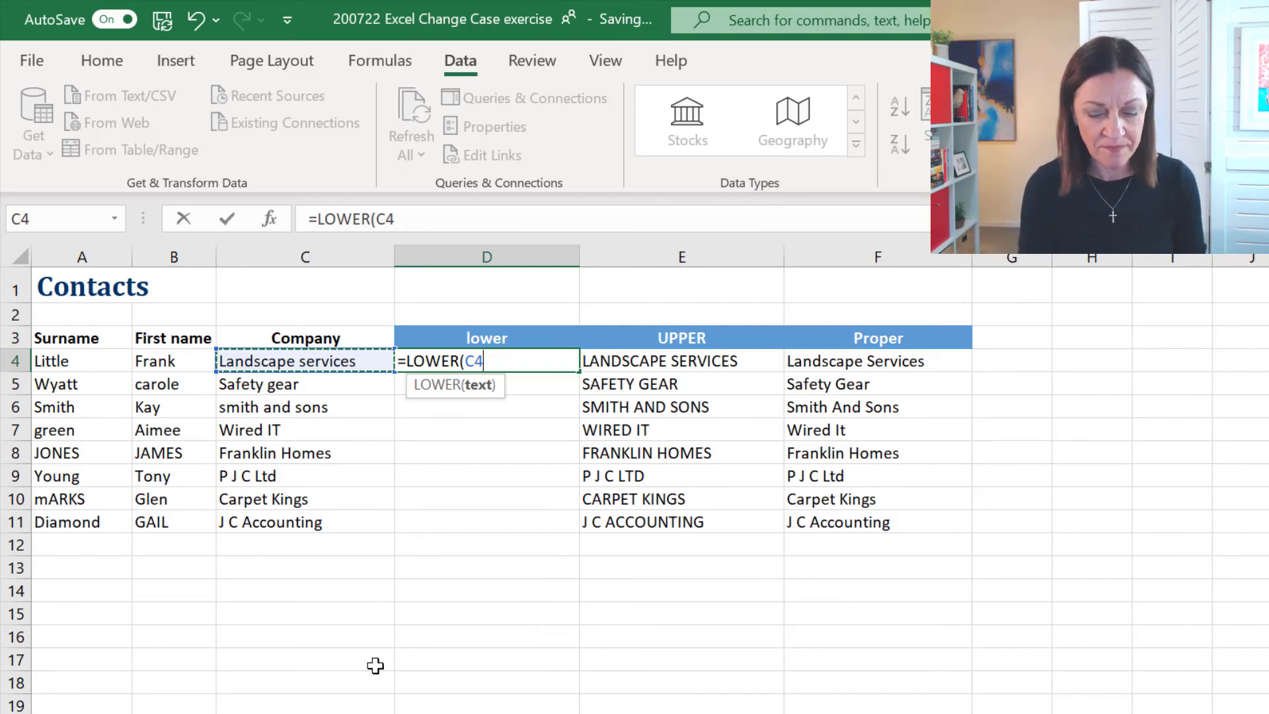
{"action": "type", "text": ")"}
{"action": "key", "text": "Return"}
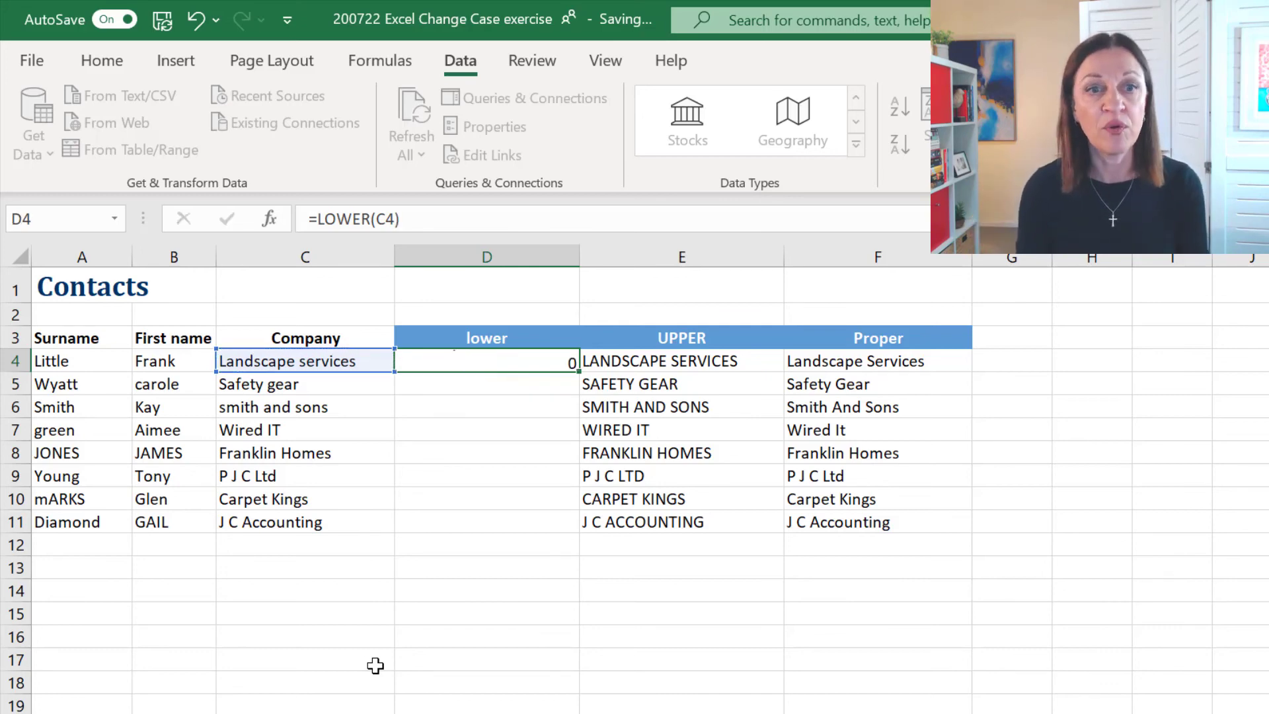
{"action": "key", "text": "Up"}
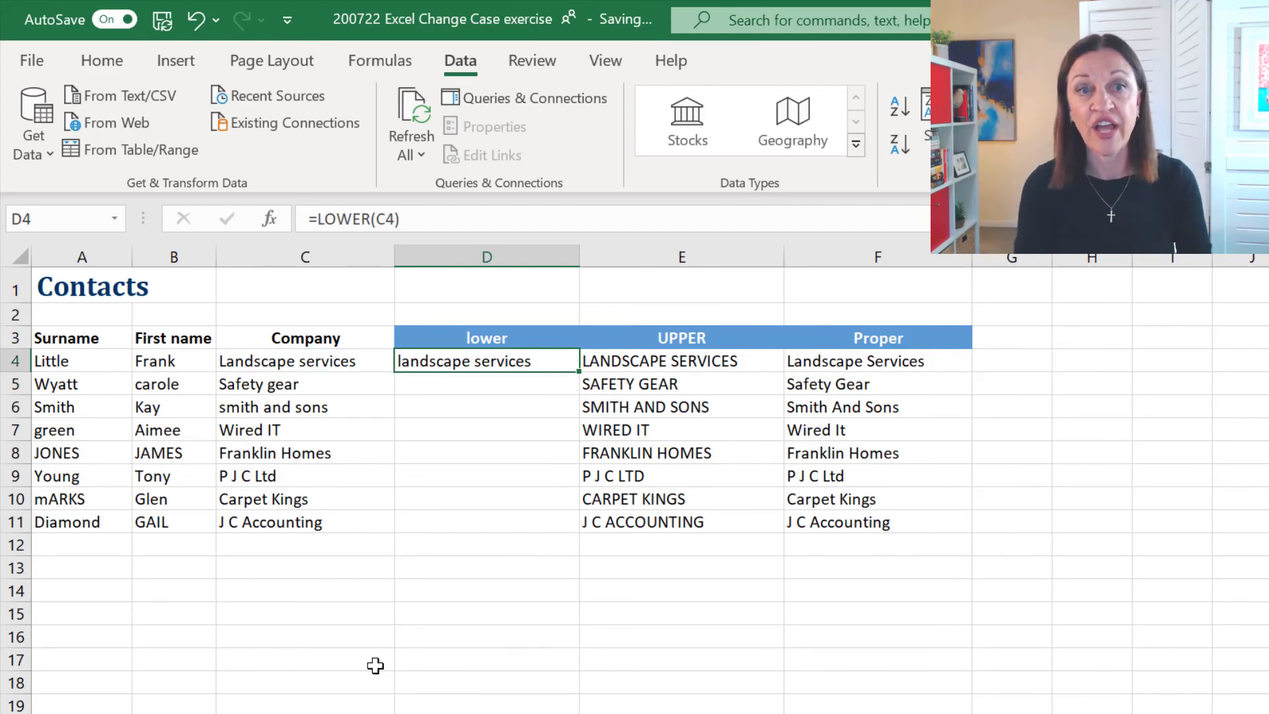
{"action": "double_click", "coordinate": [578, 371]}
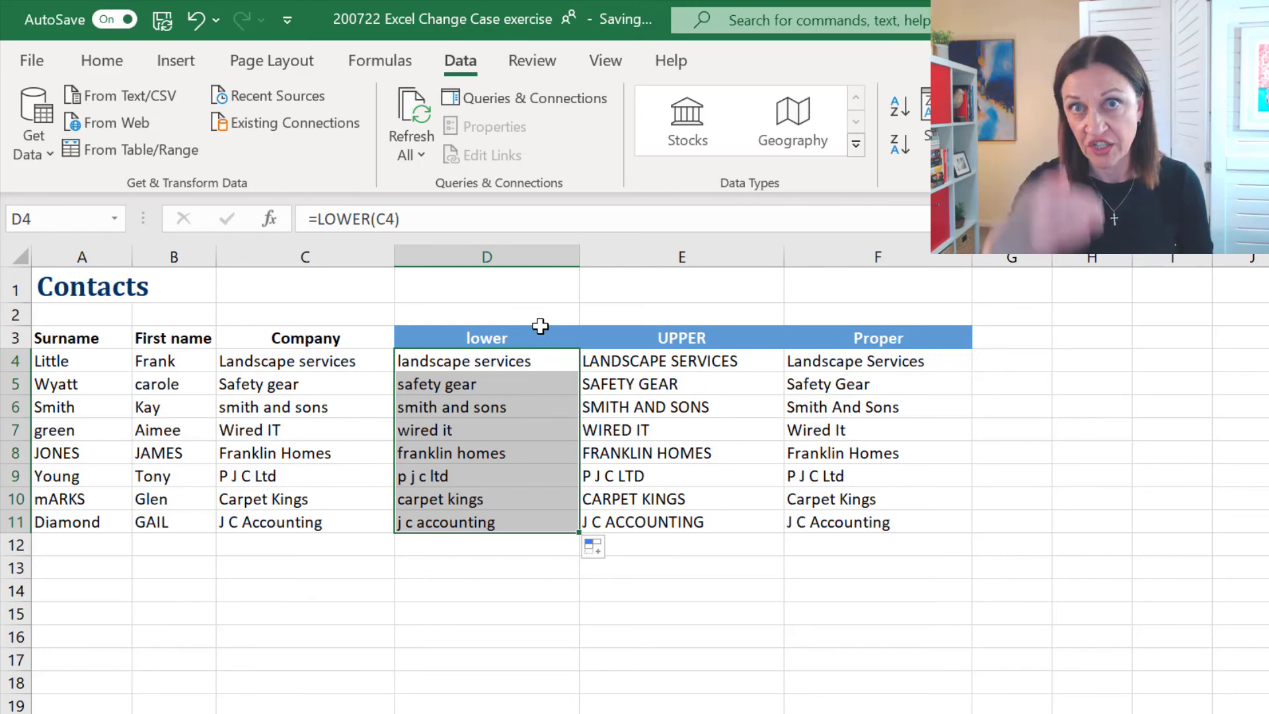
Compare the LOWER, UPPER and PROPER formulas in D4, E4 and F4
{"action": "left_click", "coordinate": [549, 359]}
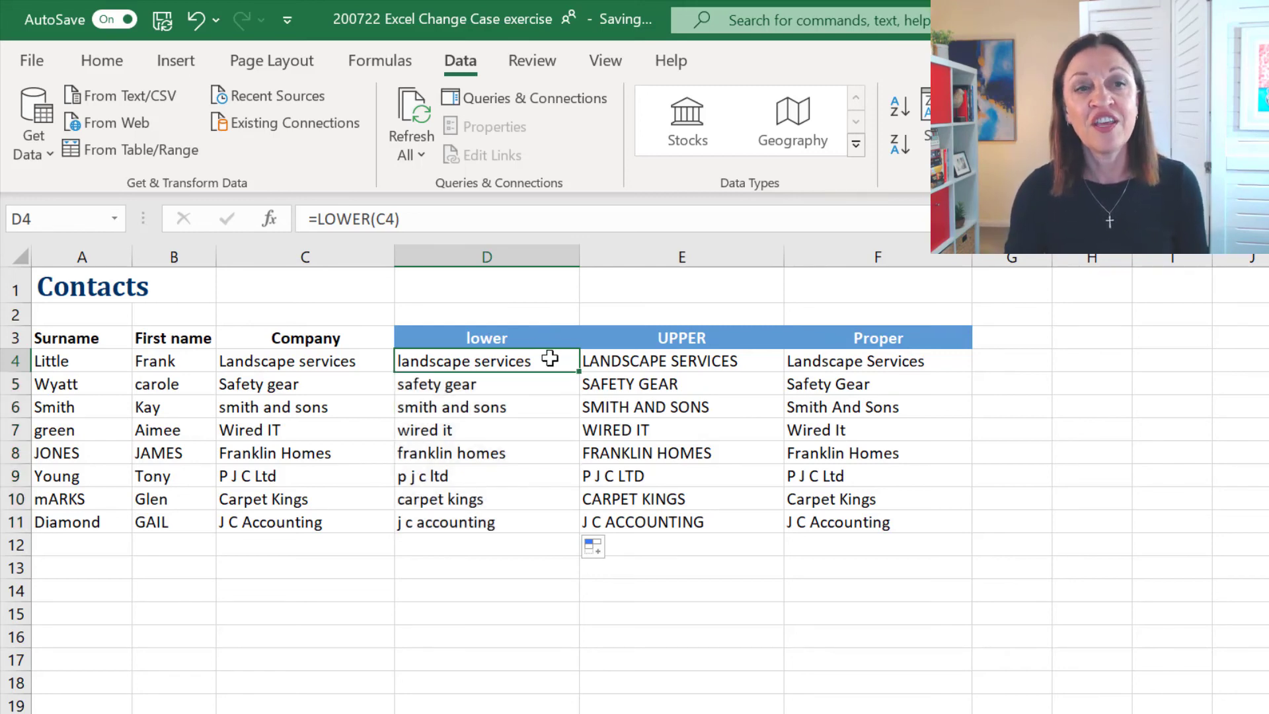
{"action": "left_click", "coordinate": [670, 357]}
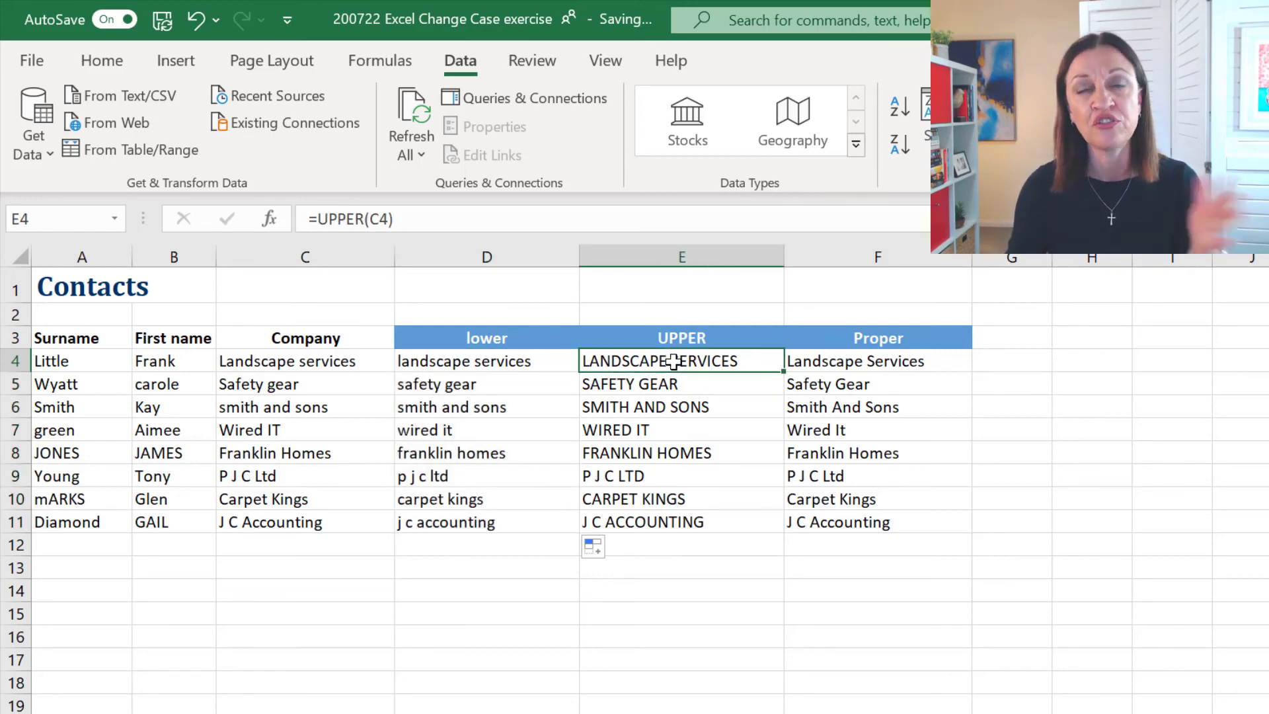
{"action": "left_click", "coordinate": [836, 361]}
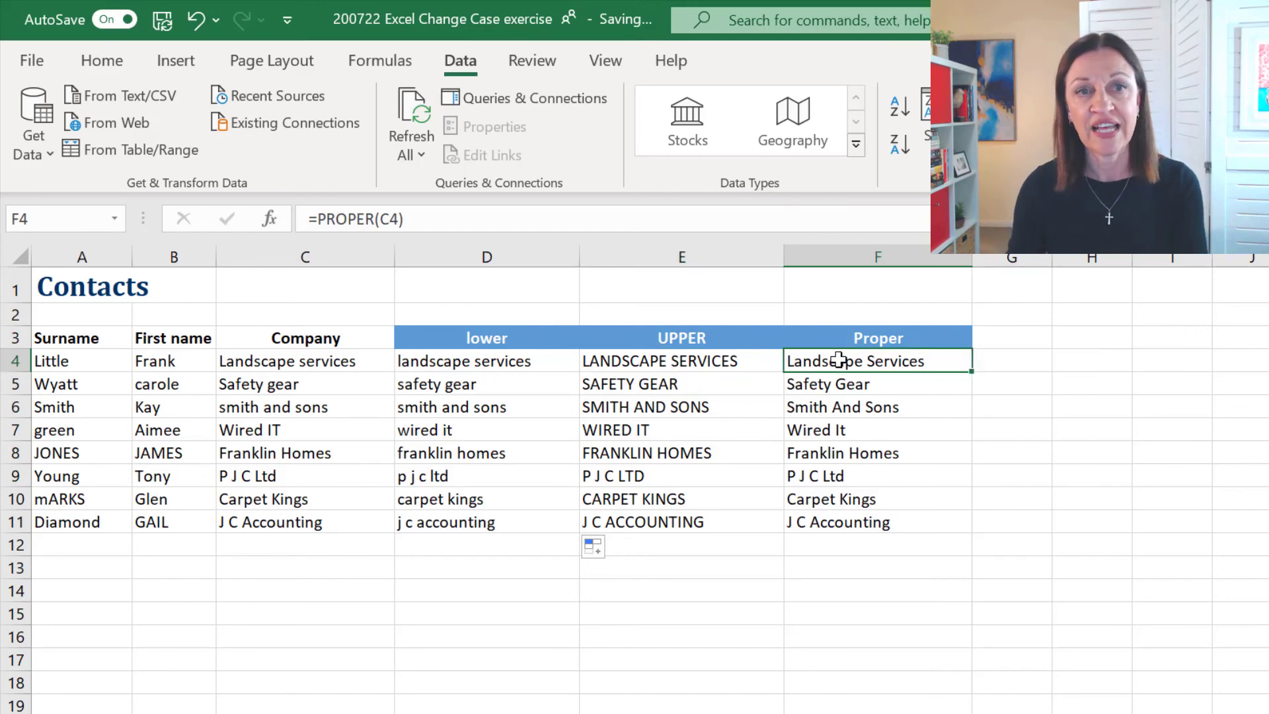